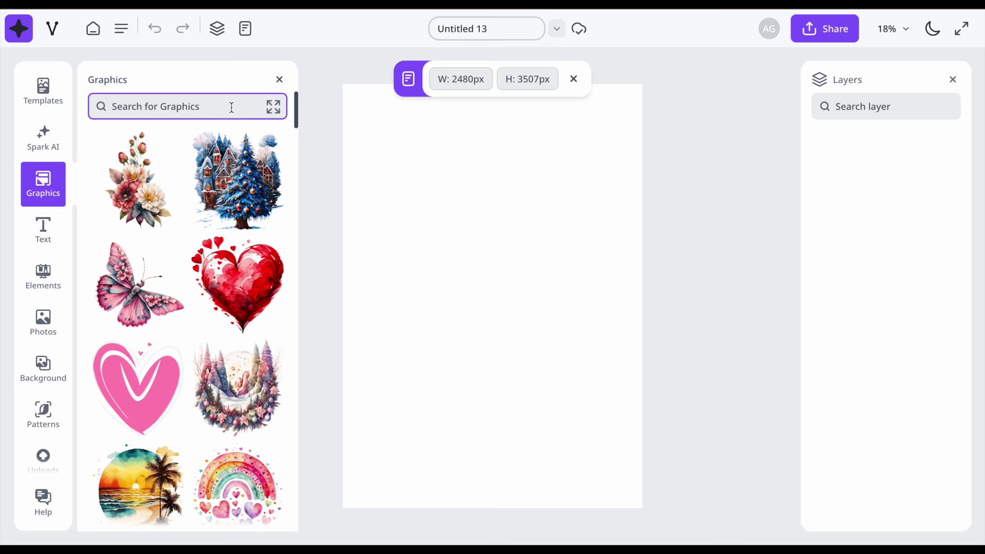
Step: Search the graphics for "seashell" and place the Colorful Seashell with Pearl at the page's left edge and the Pink and Purple Seashell below it
{"action": "type", "text": "seashell"}
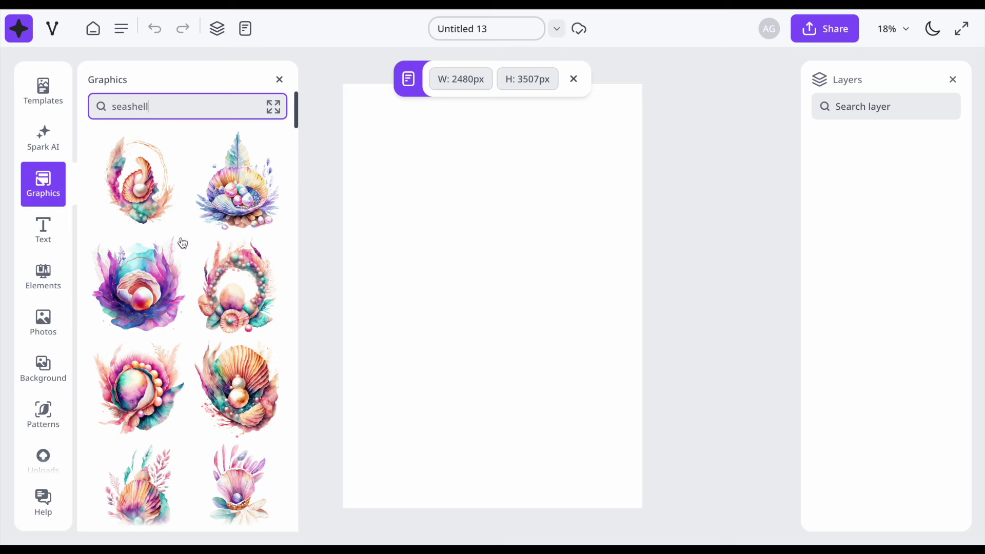
{"action": "scroll", "coordinate": [205, 307], "scroll_direction": "down", "scroll_amount": 1}
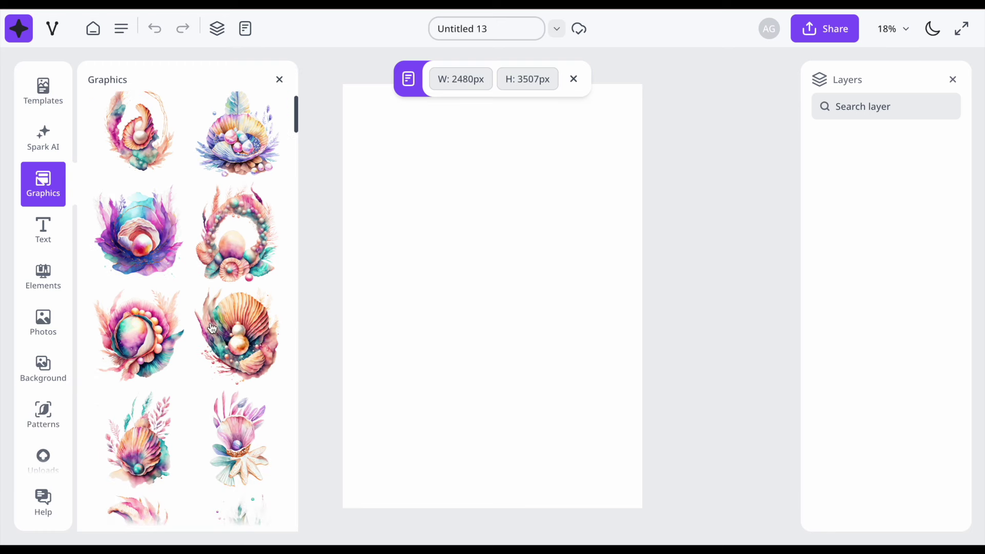
{"action": "scroll", "coordinate": [212, 328], "scroll_direction": "down", "scroll_amount": 2}
{"action": "left_click_drag", "start_coordinate": [137, 380], "coordinate": [361, 304]}
{"action": "left_click_drag", "start_coordinate": [138, 472], "coordinate": [467, 429]}
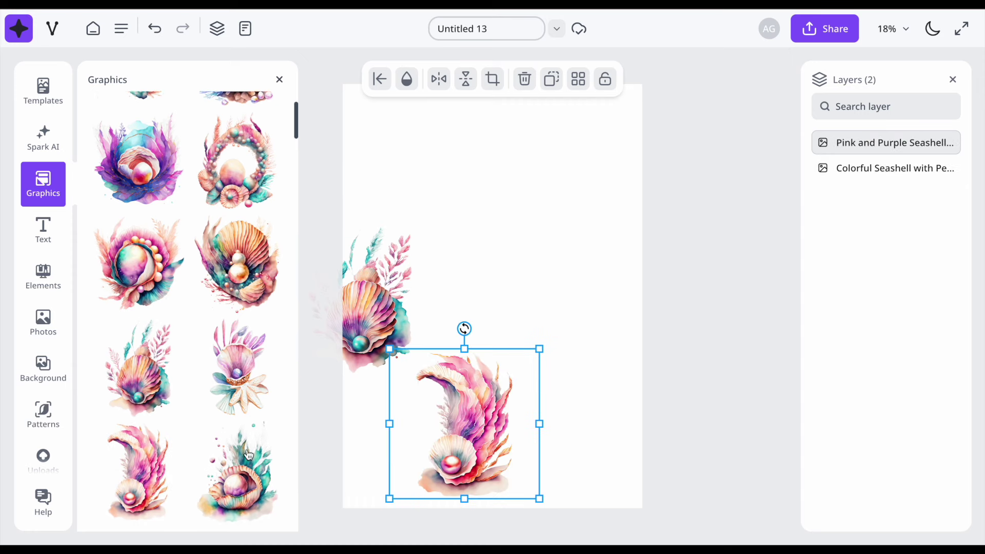
Step: Find the orange-pink fluted Colorful Seashell among the results and place it in the page's upper-left corner
{"action": "scroll", "coordinate": [248, 456], "scroll_direction": "down", "scroll_amount": 7}
{"action": "scroll", "coordinate": [249, 455], "scroll_direction": "down", "scroll_amount": 2}
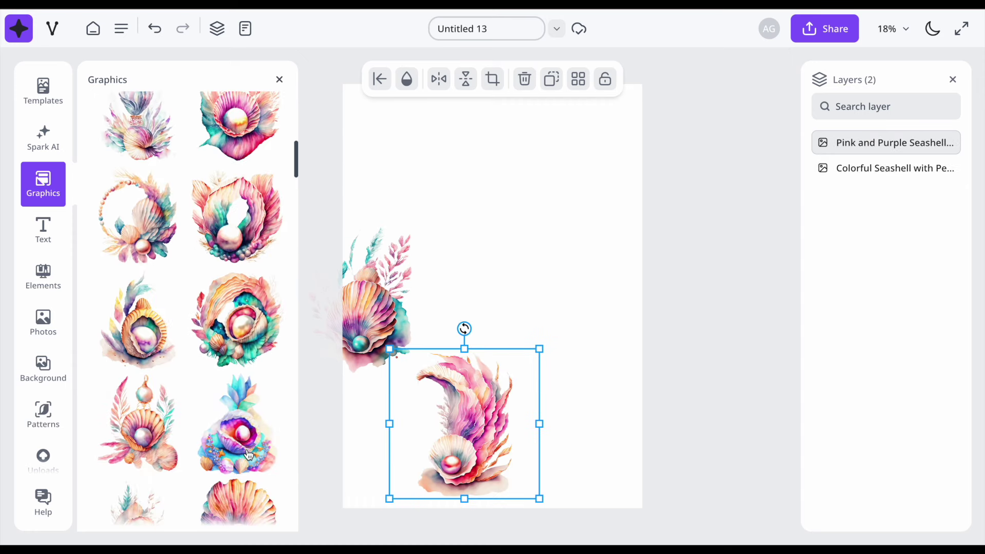
{"action": "scroll", "coordinate": [248, 456], "scroll_direction": "down", "scroll_amount": 8}
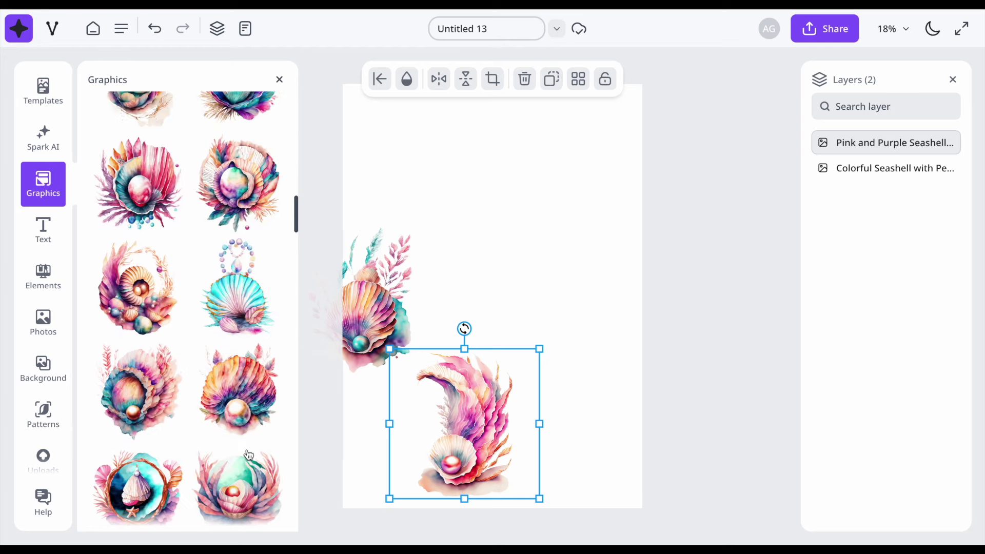
{"action": "scroll", "coordinate": [248, 455], "scroll_direction": "down", "scroll_amount": 10}
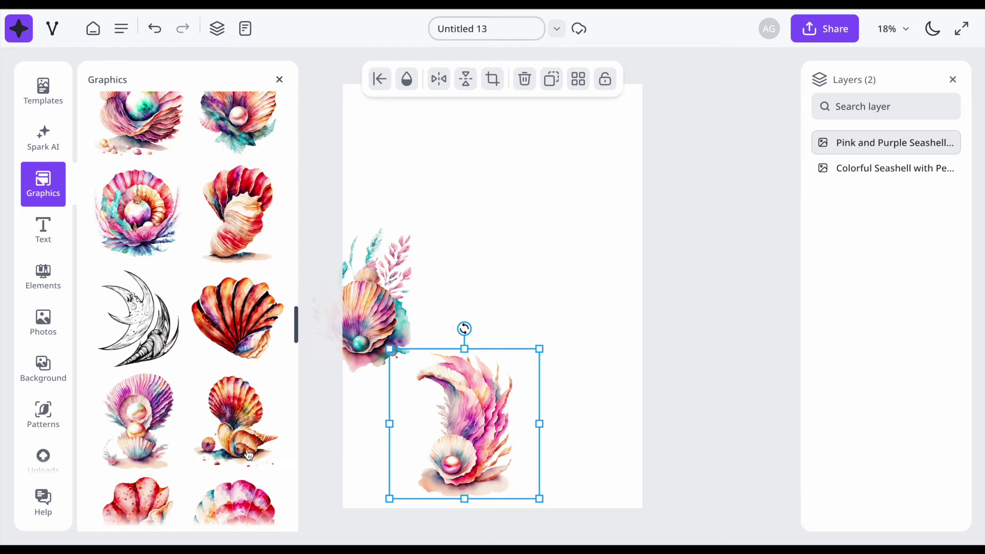
{"action": "scroll", "coordinate": [249, 455], "scroll_direction": "down", "scroll_amount": 10}
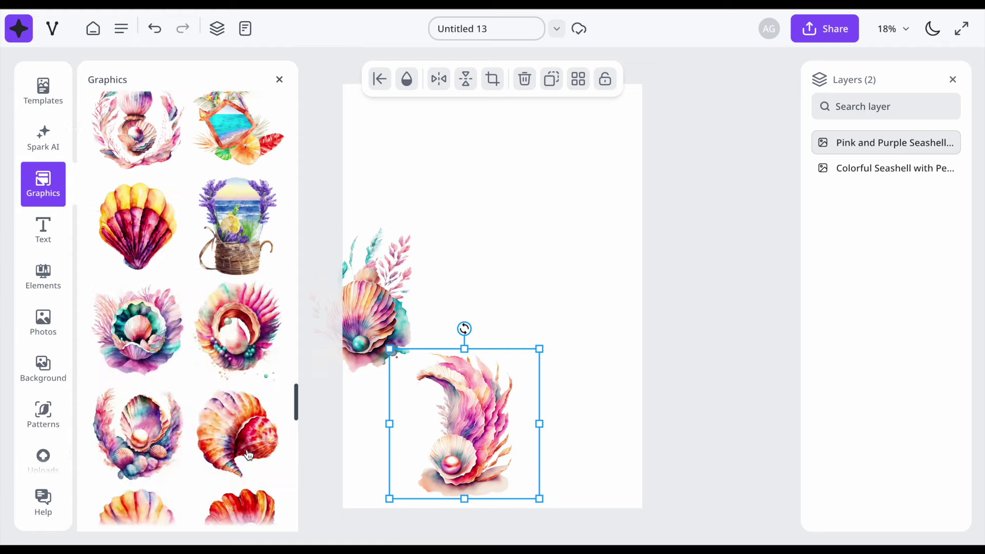
{"action": "scroll", "coordinate": [248, 455], "scroll_direction": "down", "scroll_amount": 8}
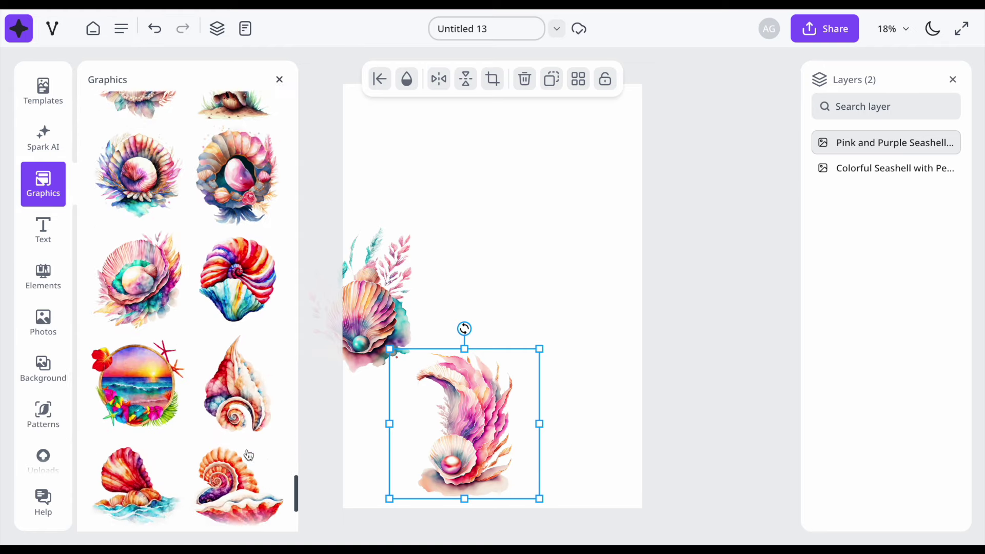
{"action": "scroll", "coordinate": [248, 455], "scroll_direction": "down", "scroll_amount": 10}
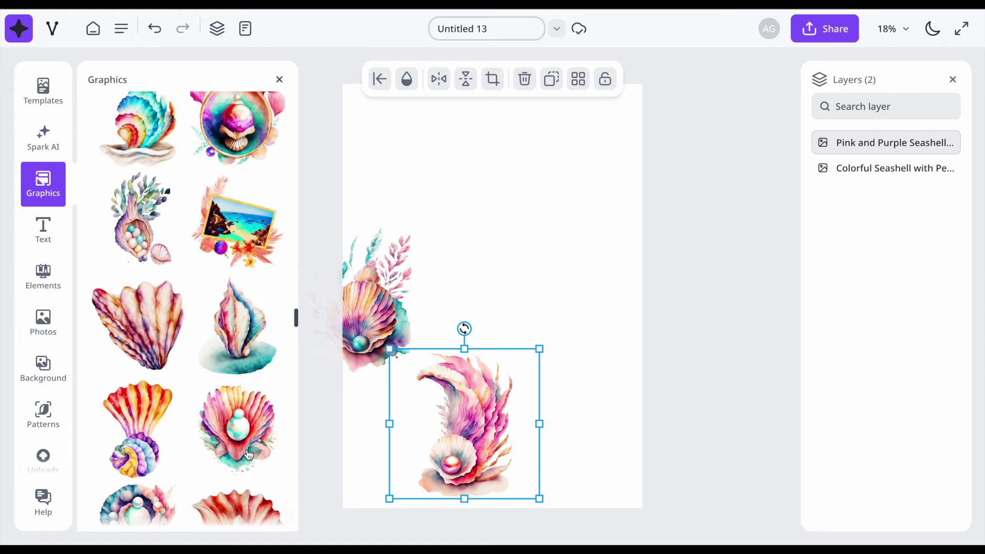
{"action": "scroll", "coordinate": [248, 455], "scroll_direction": "down", "scroll_amount": 10}
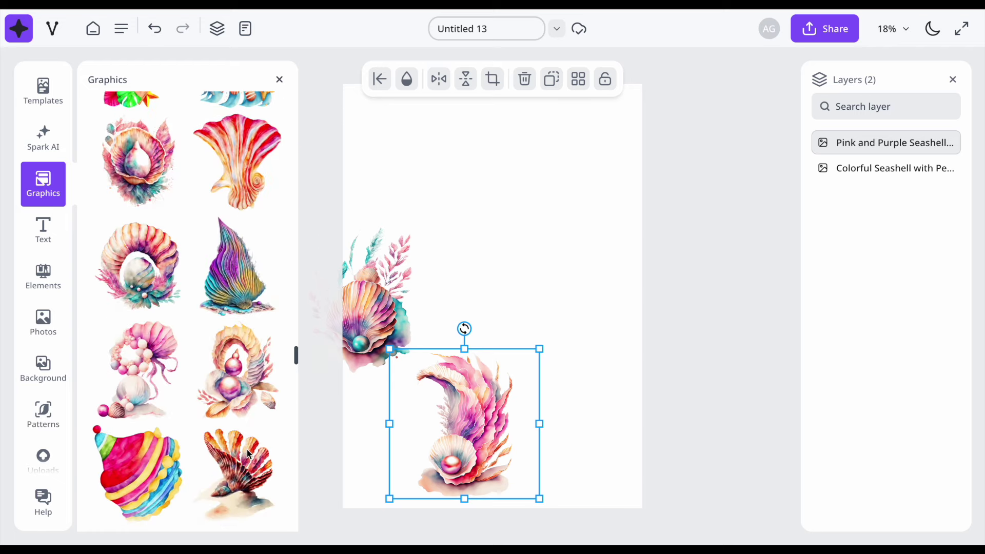
{"action": "scroll", "coordinate": [248, 454], "scroll_direction": "down", "scroll_amount": 10}
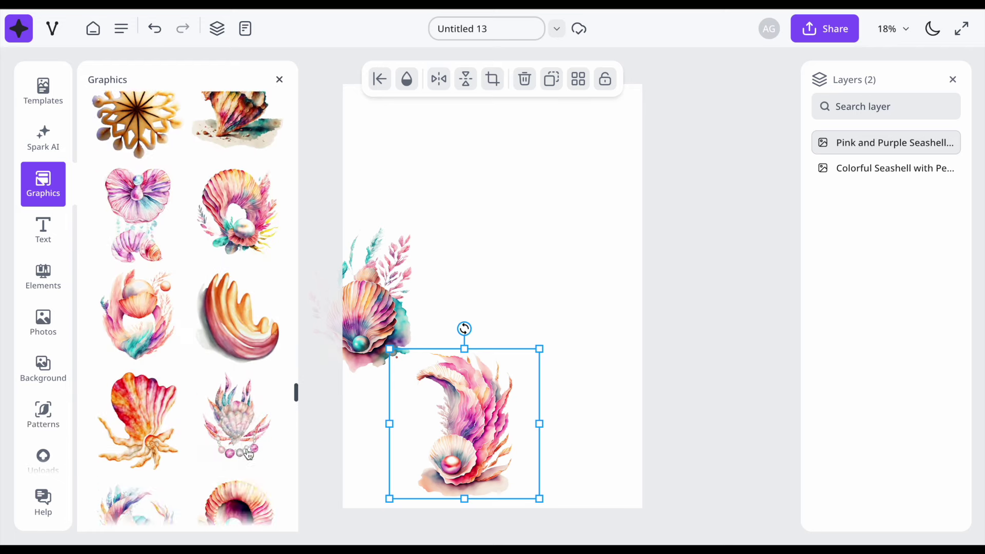
{"action": "scroll", "coordinate": [248, 454], "scroll_direction": "down", "scroll_amount": 10}
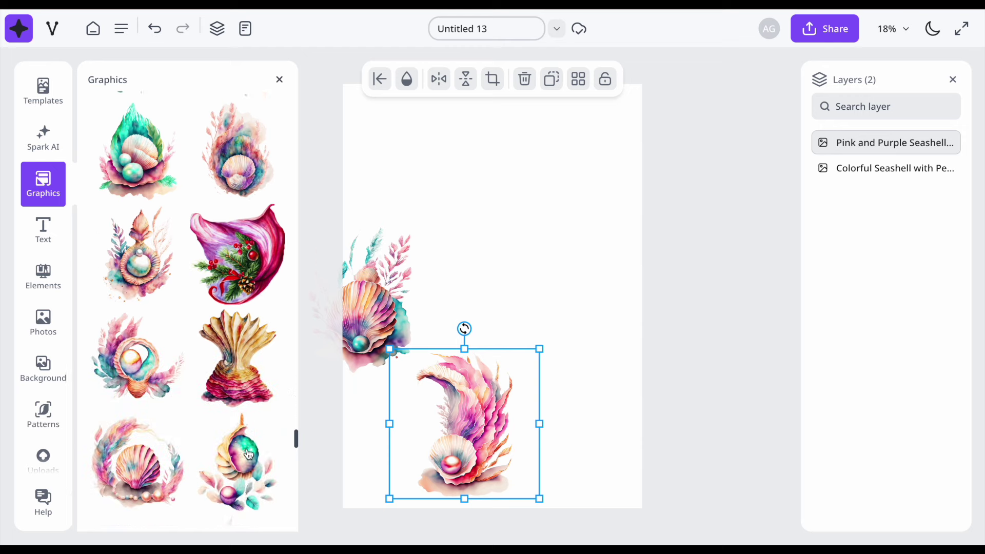
{"action": "scroll", "coordinate": [248, 455], "scroll_direction": "down", "scroll_amount": 10}
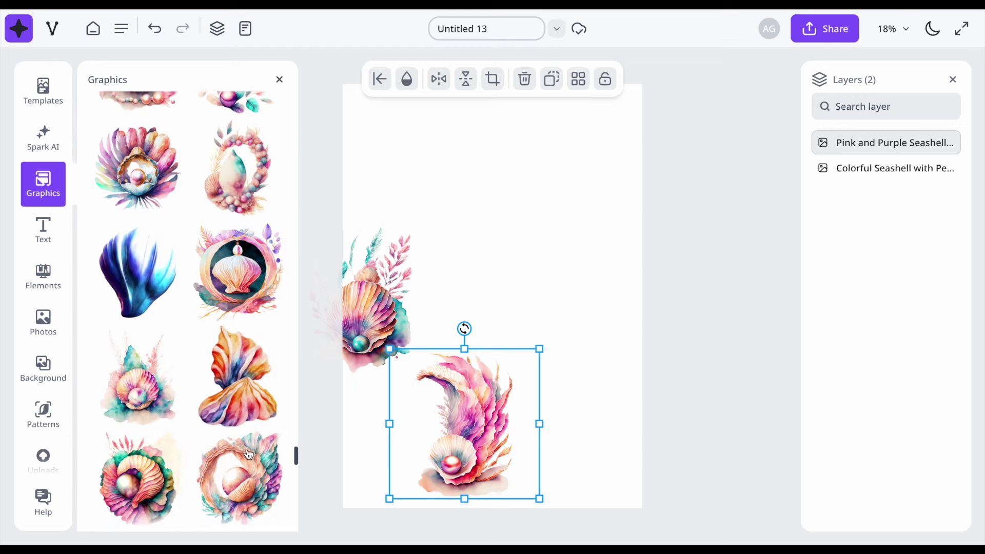
{"action": "left_click_drag", "start_coordinate": [136, 366], "coordinate": [402, 175]}
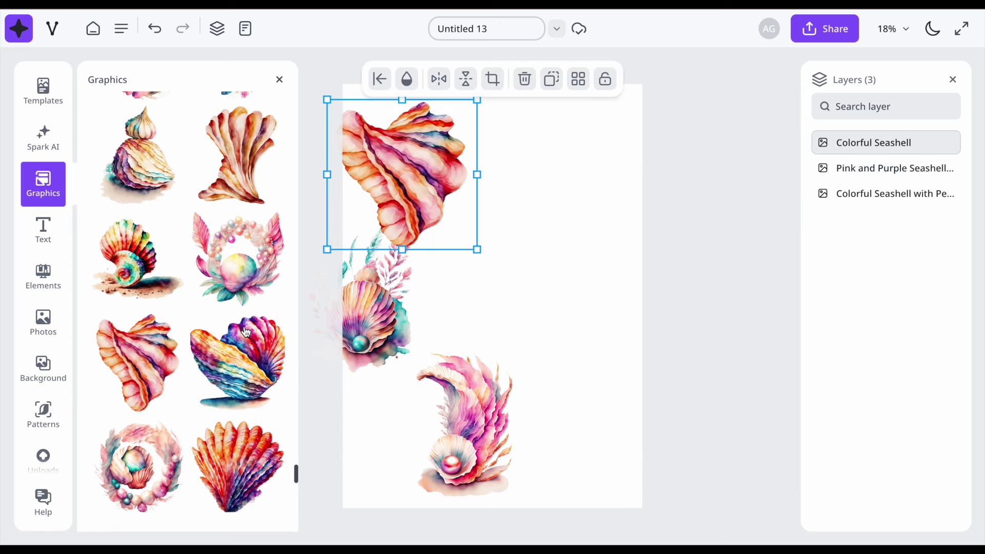
Step: Add the Underwater Seashell wreath on the page's right side, and move the Colorful Seashell to the lower-left corner, rotated to point upward
{"action": "scroll", "coordinate": [245, 330], "scroll_direction": "up", "scroll_amount": 15}
{"action": "scroll", "coordinate": [245, 331], "scroll_direction": "up", "scroll_amount": 2}
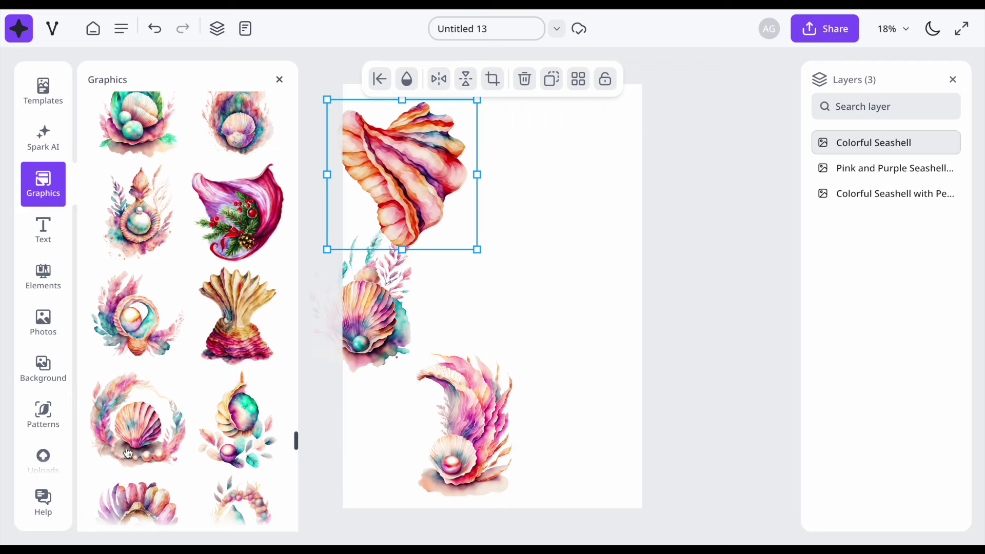
{"action": "left_click_drag", "start_coordinate": [142, 426], "coordinate": [651, 246]}
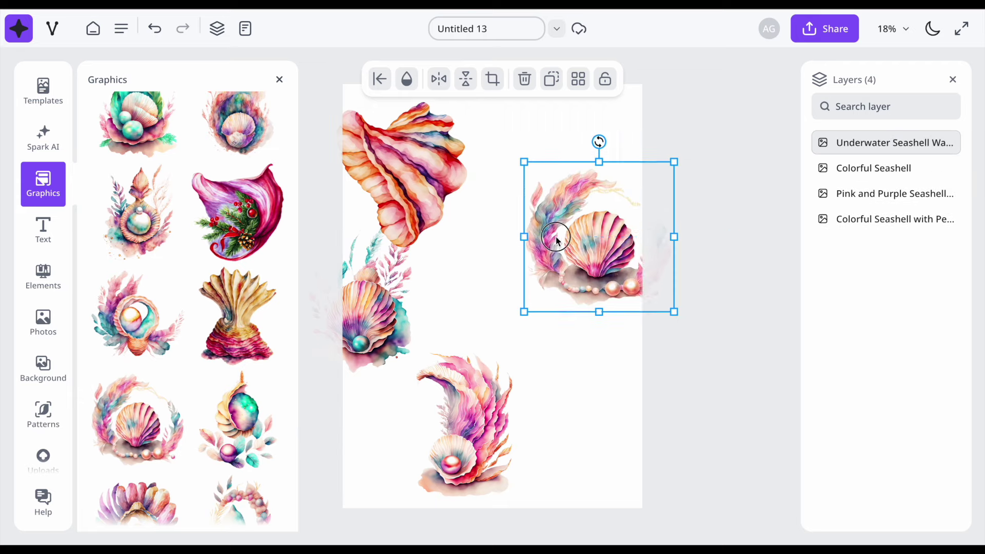
{"action": "left_click_drag", "start_coordinate": [456, 195], "coordinate": [412, 481]}
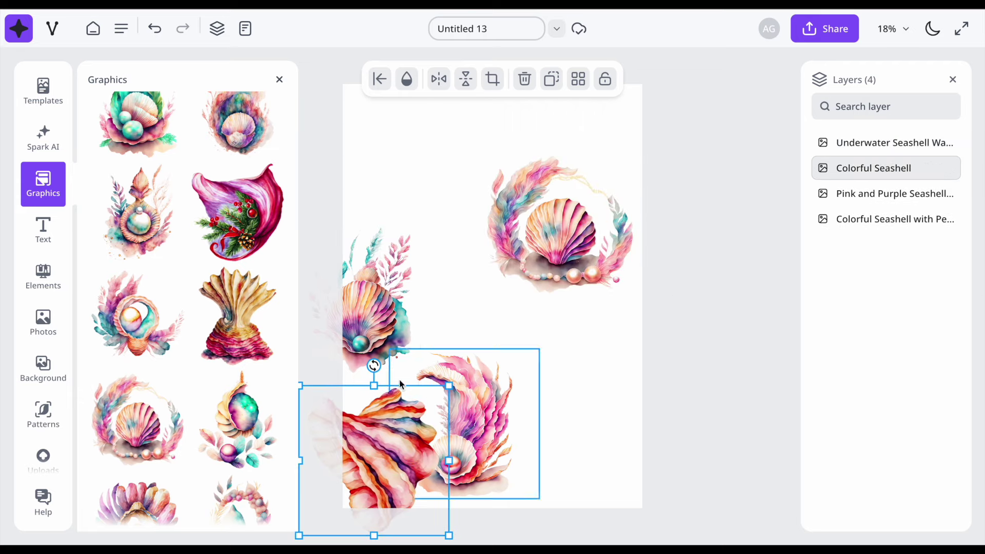
{"action": "left_click_drag", "start_coordinate": [373, 365], "coordinate": [516, 430]}
Step: Rotate the Pink and Purple Seashell a quarter turn, move it to the page's upper-left area, and flip it horizontally and vertically
{"action": "left_click_drag", "start_coordinate": [476, 353], "coordinate": [533, 455]}
{"action": "left_click_drag", "start_coordinate": [489, 423], "coordinate": [471, 108]}
{"action": "left_click", "coordinate": [467, 81]}
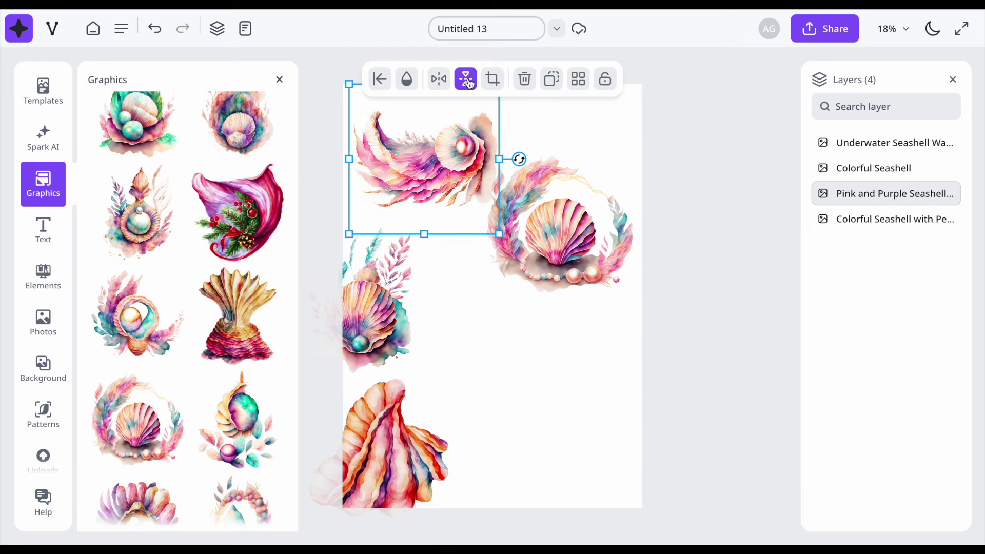
{"action": "left_click", "coordinate": [445, 84]}
{"action": "left_click", "coordinate": [466, 79]}
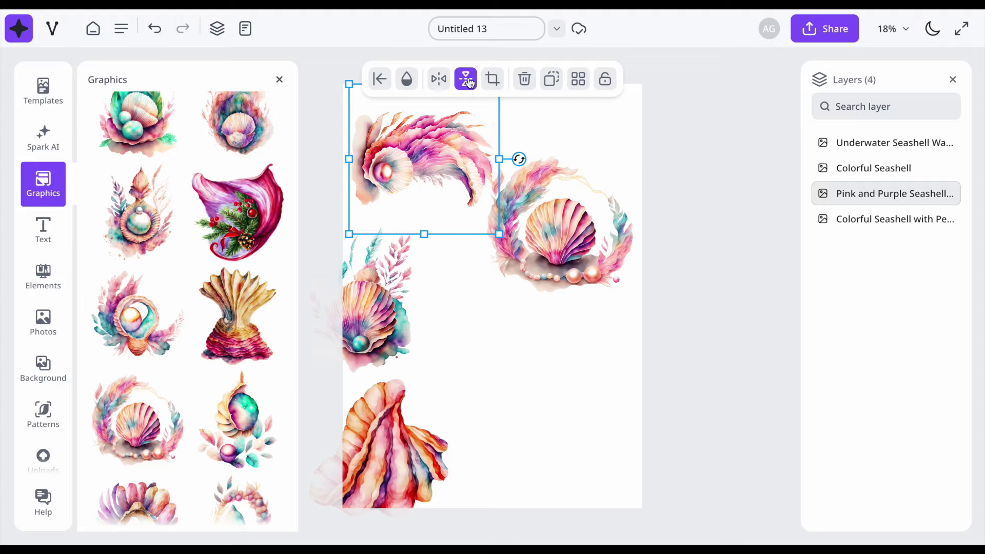
Step: Move the tilted seashell wreath to the page's left edge and delete both the Colorful Seashell and the Colorful Seashell with Pearl
{"action": "left_click_drag", "start_coordinate": [559, 230], "coordinate": [374, 219]}
{"action": "left_click", "coordinate": [378, 369]}
{"action": "key", "text": "Delete"}
Step: Add a second Pink and Purple Seashell, enlarged and running off the page's lower-left corner
{"action": "scroll", "coordinate": [187, 307], "scroll_direction": "down", "scroll_amount": 10}
{"action": "left_click", "coordinate": [136, 328]}
{"action": "left_click_drag", "start_coordinate": [419, 286], "coordinate": [352, 503]}
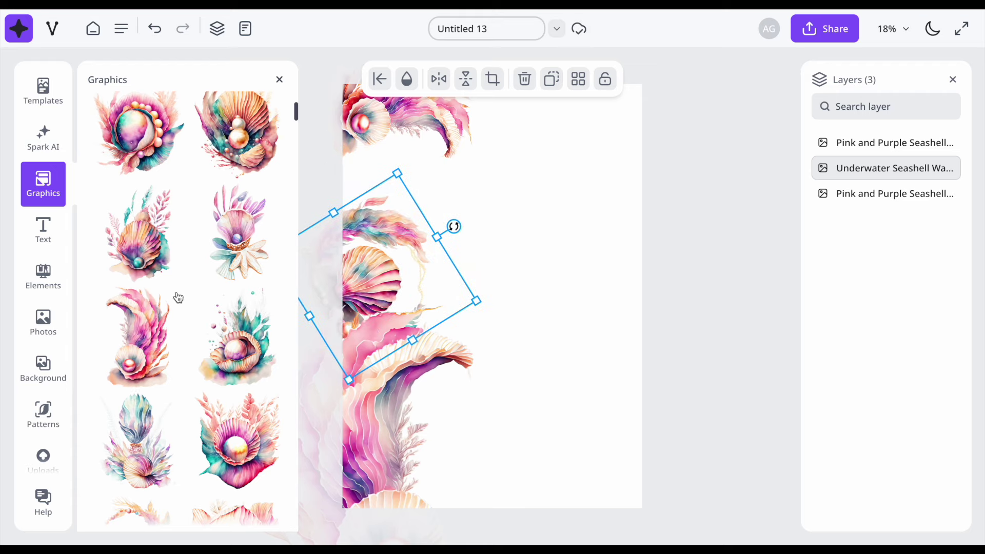
Step: Add another Pink and Purple Seashell at the page's upper-left edge and place it at the bottom of the layer order
{"action": "scroll", "coordinate": [176, 294], "scroll_direction": "down", "scroll_amount": 3}
{"action": "left_click", "coordinate": [929, 218]}
{"action": "left_click_drag", "start_coordinate": [872, 145], "coordinate": [884, 218]}
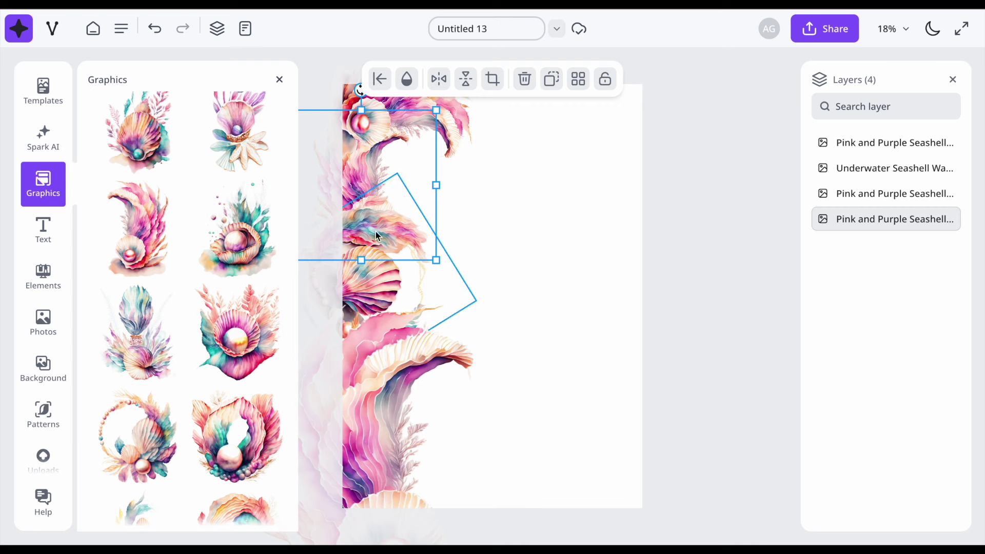
Step: Set the transparency of the rearmost Pink and Purple Seashell to 57%
{"action": "left_click", "coordinate": [349, 164]}
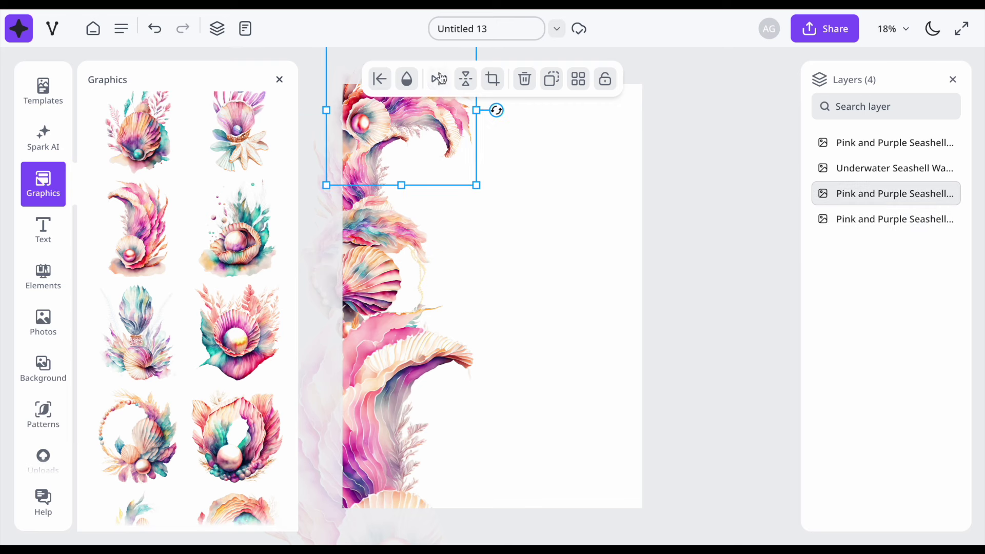
{"action": "left_click", "coordinate": [350, 195]}
{"action": "left_click", "coordinate": [407, 79]}
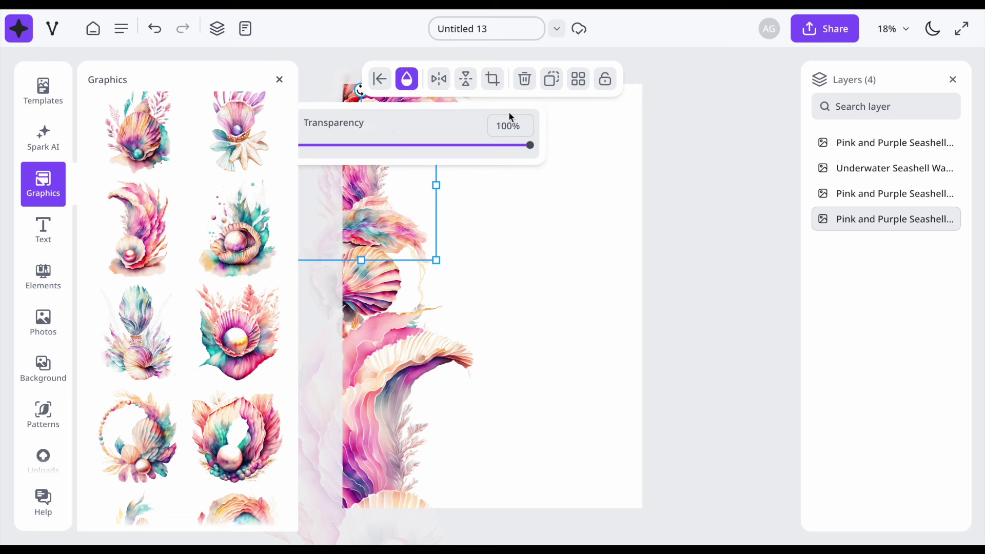
{"action": "left_click_drag", "start_coordinate": [530, 146], "coordinate": [424, 146]}
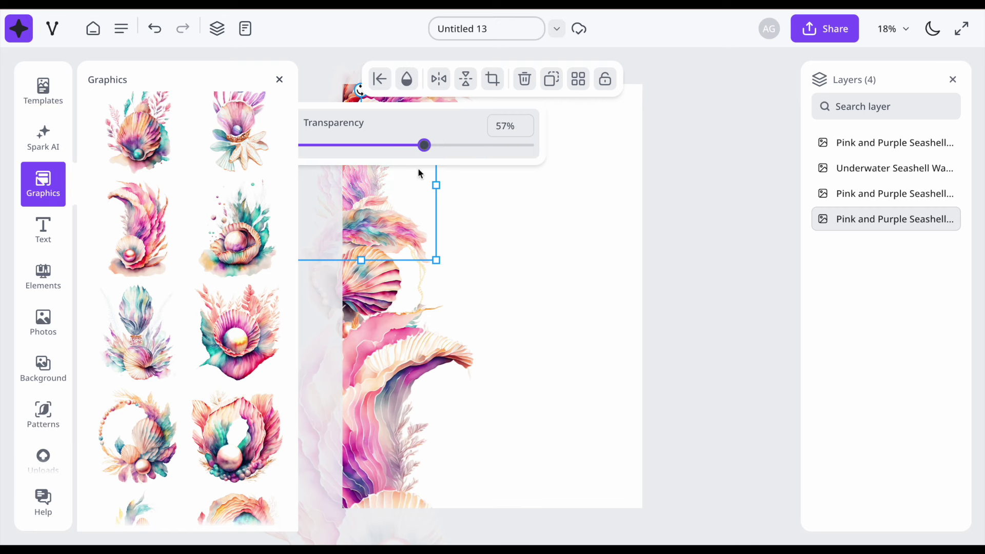
Step: Fade the large Pink and Purple Seashell in the lower-left corner by lowering its transparency value
{"action": "left_click", "coordinate": [391, 381]}
{"action": "left_click", "coordinate": [407, 79]}
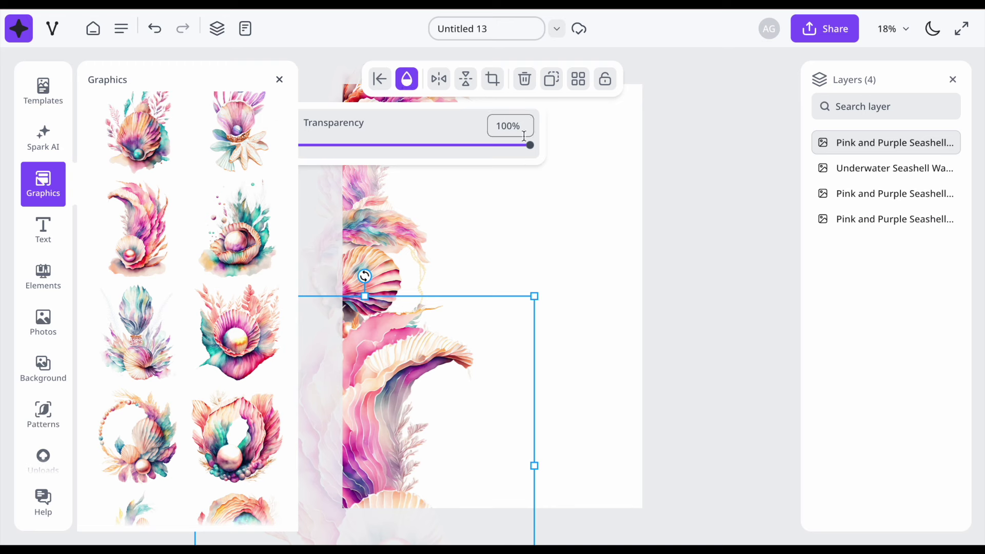
{"action": "left_click_drag", "start_coordinate": [531, 148], "coordinate": [446, 150]}
Step: Fade the Underwater Seashell wreath at the left edge by lowering its transparency value
{"action": "left_click", "coordinate": [376, 280]}
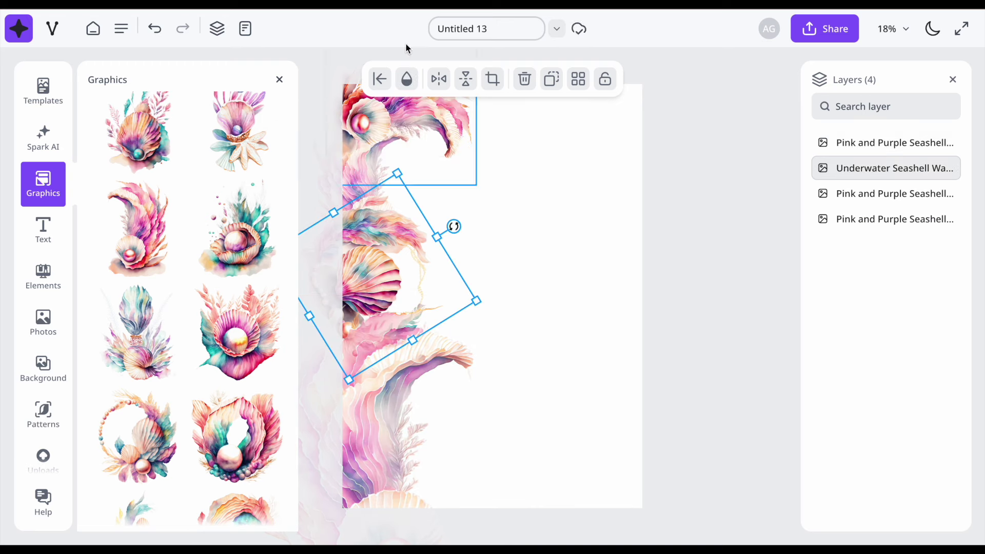
{"action": "left_click", "coordinate": [407, 79]}
{"action": "left_click_drag", "start_coordinate": [529, 149], "coordinate": [446, 152]}
{"action": "left_click", "coordinate": [551, 219]}
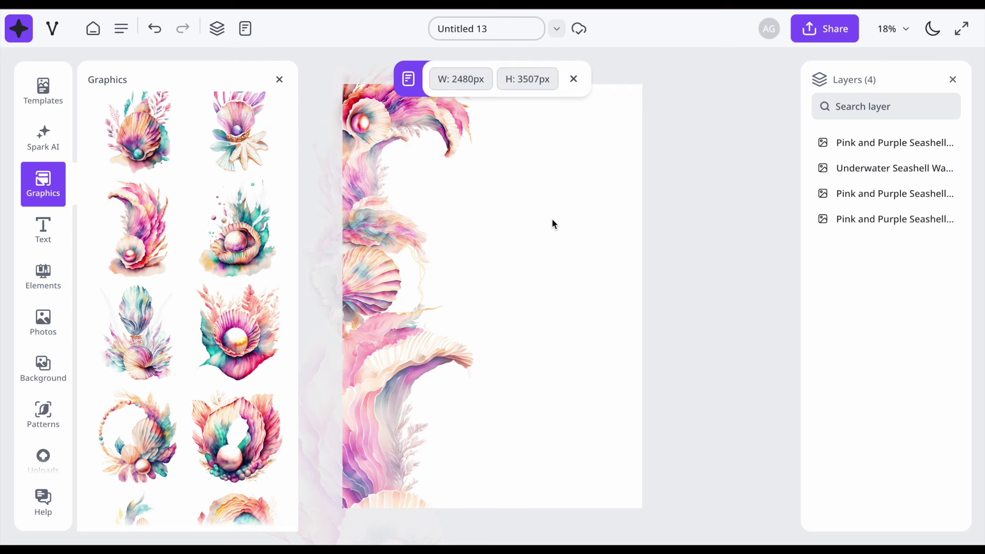
Step: Fade the Pink and Purple Seashell in the page's upper-left corner by lowering its transparency value
{"action": "left_click", "coordinate": [350, 103]}
{"action": "left_click", "coordinate": [405, 79]}
{"action": "left_click_drag", "start_coordinate": [530, 145], "coordinate": [466, 147]}
{"action": "left_click", "coordinate": [546, 248]}
{"action": "left_click", "coordinate": [545, 250]}
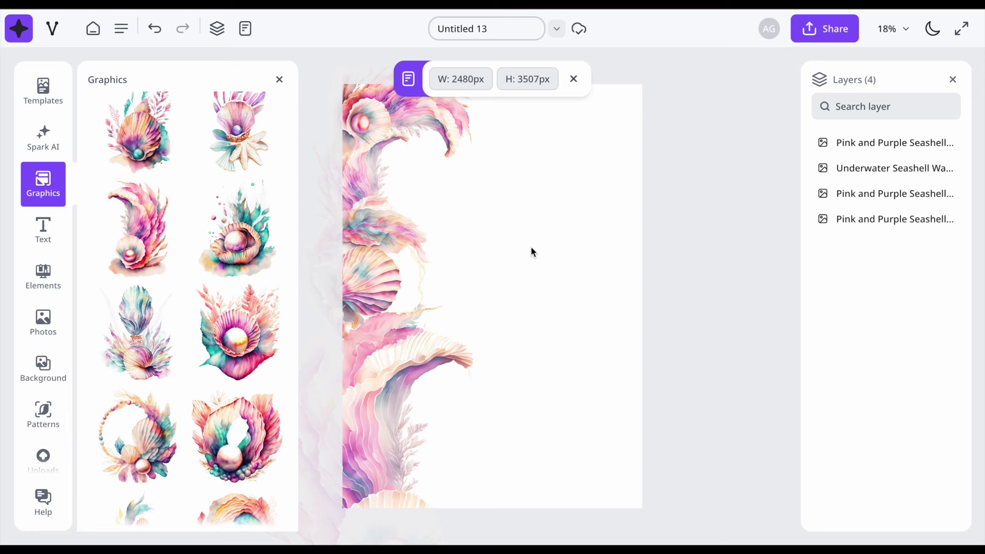
Step: Rotate the large lower seashell counterclockwise so its pearl end extends along the page's bottom edge
{"action": "left_click", "coordinate": [376, 448]}
{"action": "left_click_drag", "start_coordinate": [365, 277], "coordinate": [257, 365]}
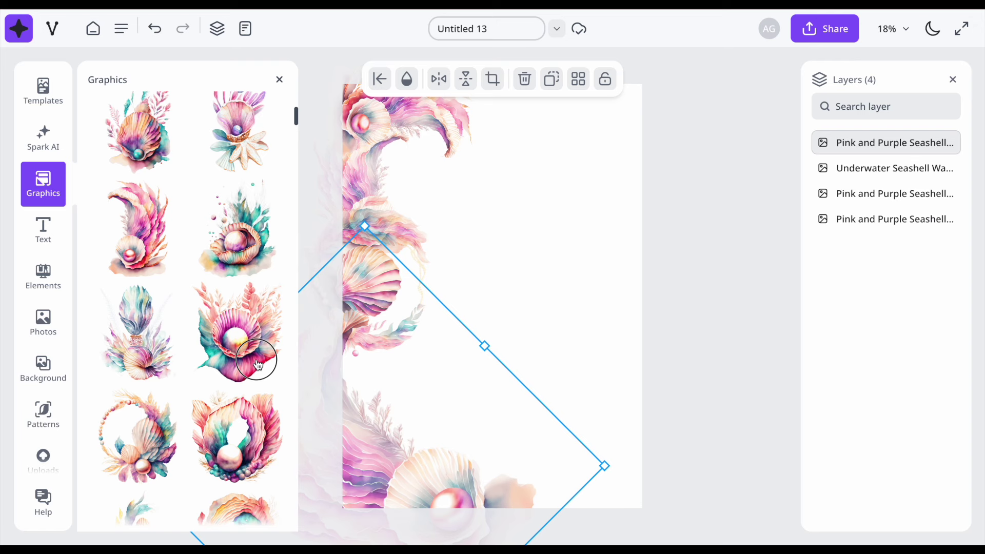
{"action": "left_click", "coordinate": [695, 370]}
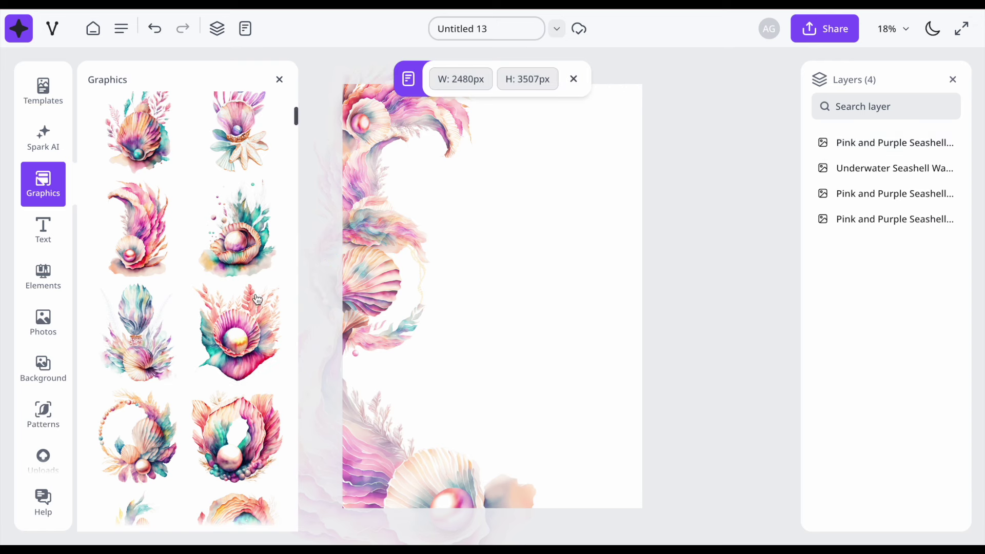
Step: Set the page background to a soft pink sampled with the eyedropper from the wreath's central seashell
{"action": "left_click", "coordinate": [50, 374]}
{"action": "left_click", "coordinate": [99, 113]}
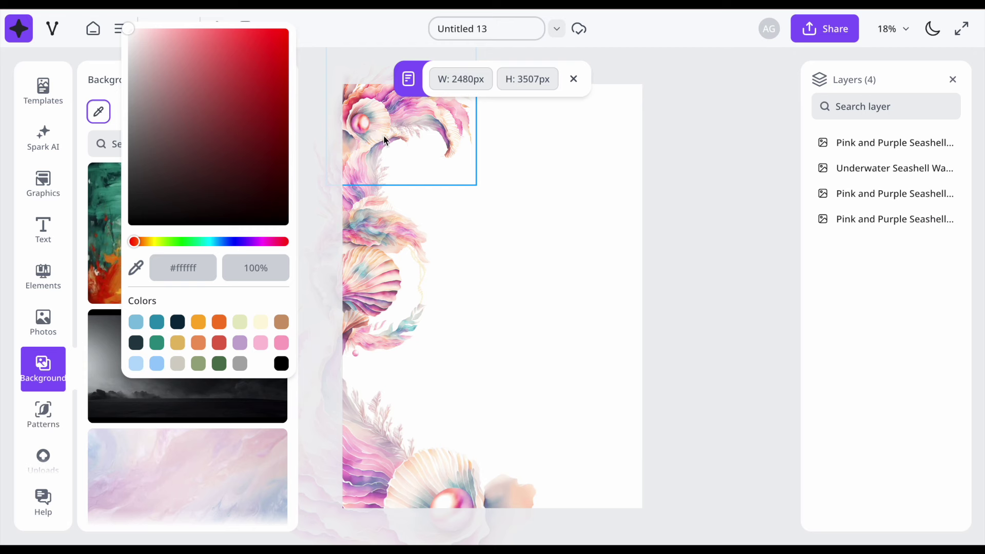
{"action": "left_click", "coordinate": [136, 267]}
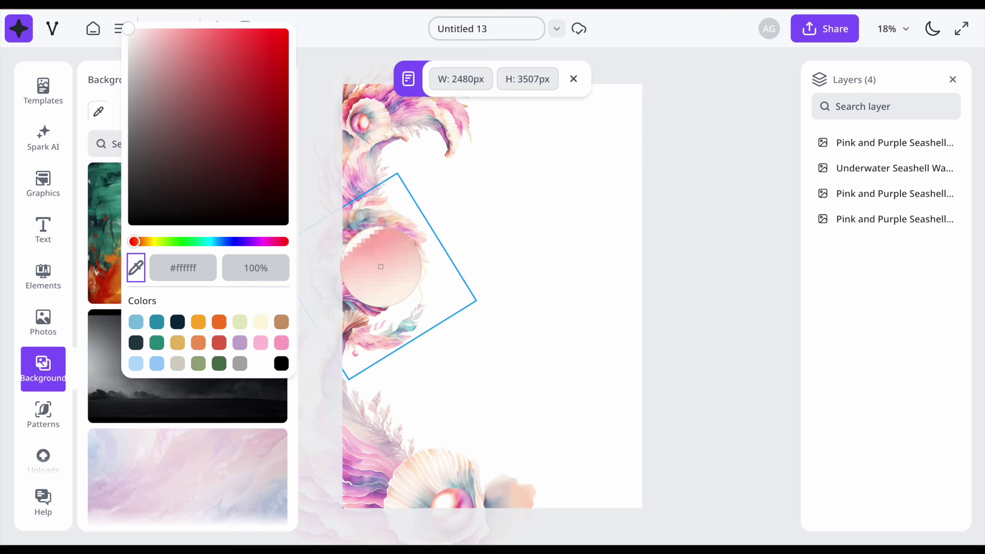
{"action": "left_click", "coordinate": [380, 267]}
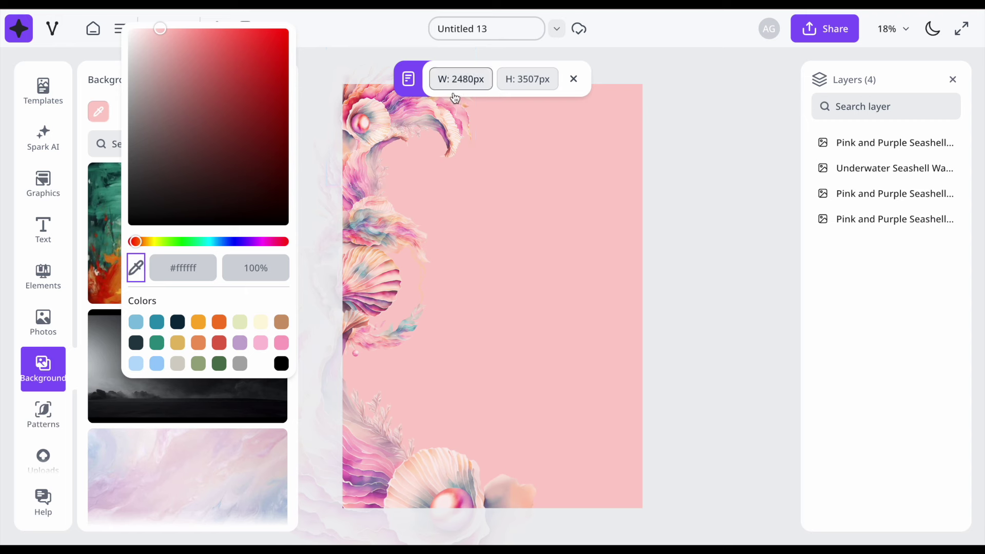
Step: Lower the page background color's opacity to 90%
{"action": "left_click", "coordinate": [230, 287]}
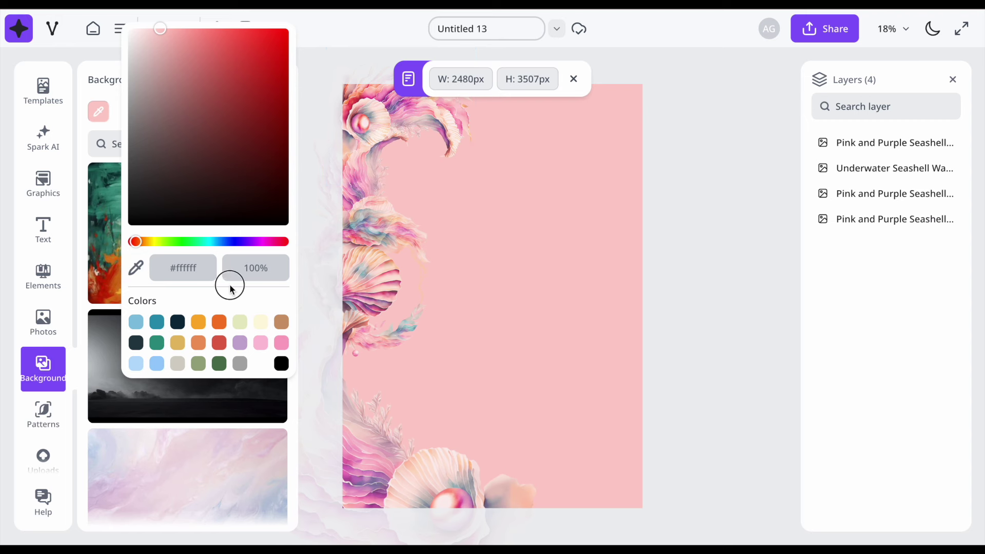
{"action": "left_click_drag", "start_coordinate": [263, 267], "coordinate": [239, 267]}
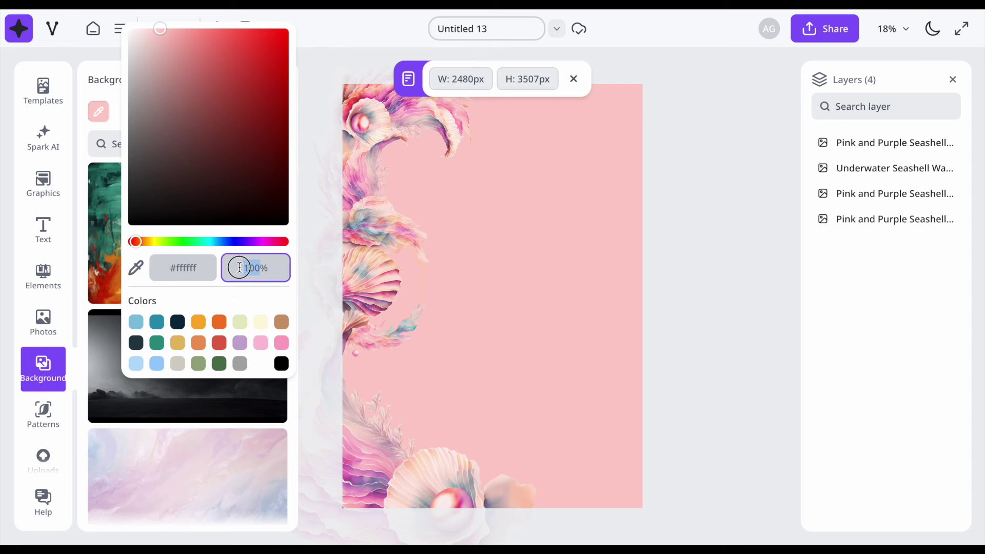
{"action": "type", "text": "90"}
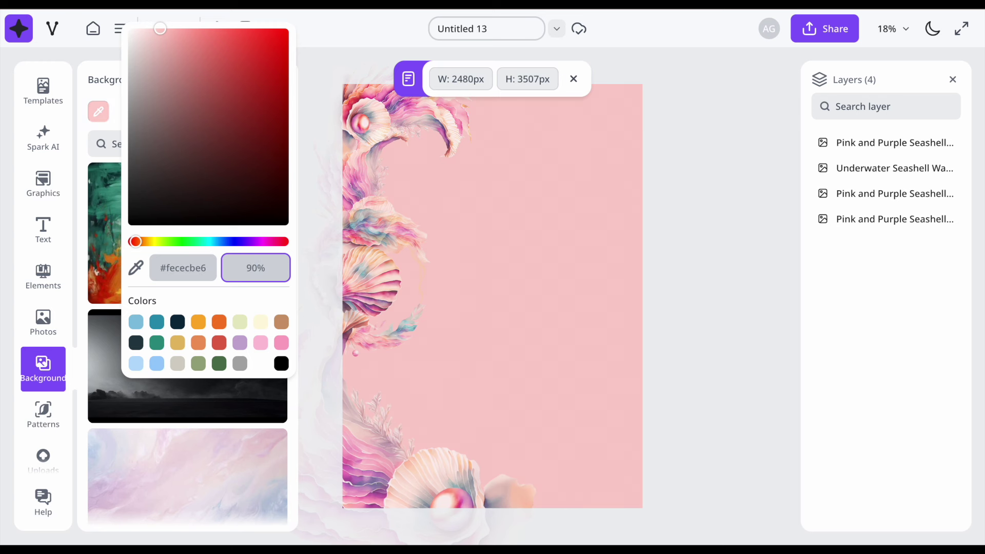
Step: Resample the page background with the eyedropper from a pale pink spot on the wreath above its central shell
{"action": "left_click", "coordinate": [136, 267]}
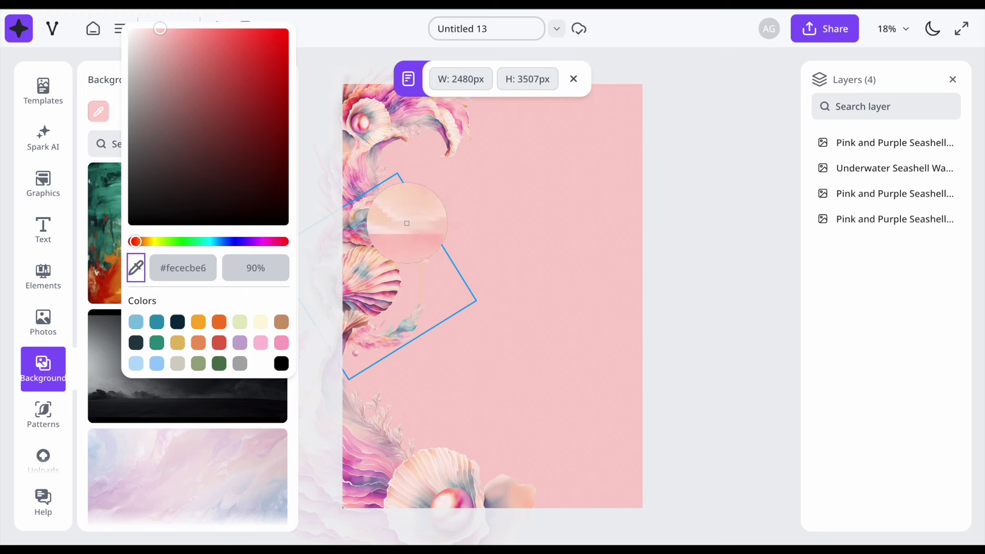
{"action": "left_click", "coordinate": [406, 223]}
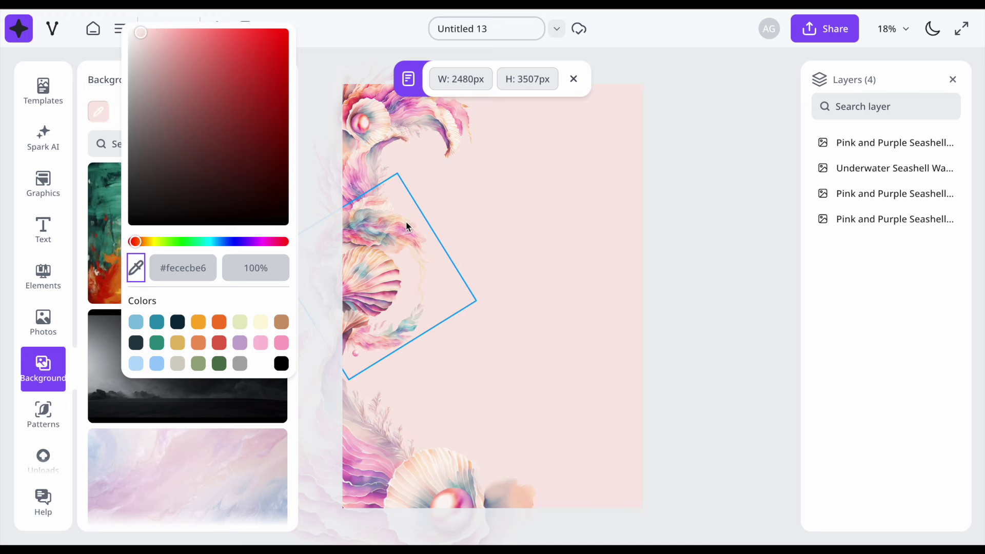
{"action": "left_click", "coordinate": [530, 223]}
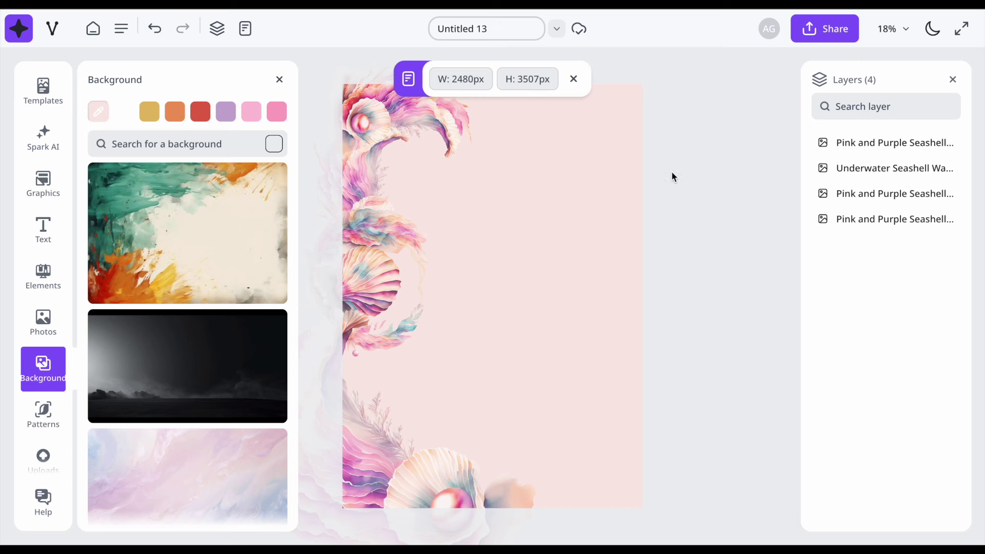
{"action": "left_click", "coordinate": [574, 80]}
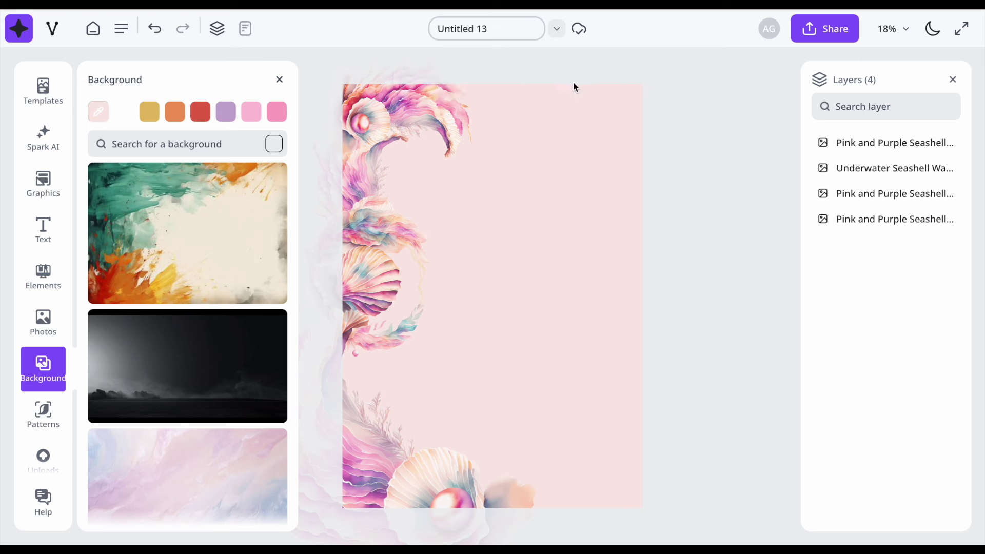
Step: Insert the El Presidente Stakehouse text template and enlarge its STAKEHOUSE line to font size 252
{"action": "left_click", "coordinate": [39, 235]}
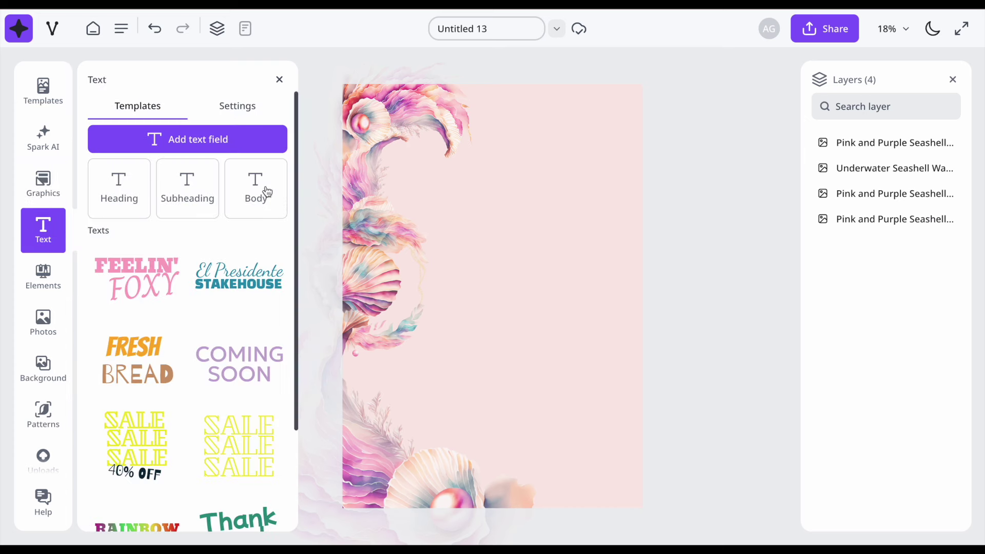
{"action": "scroll", "coordinate": [176, 370], "scroll_direction": "down", "scroll_amount": 2}
{"action": "scroll", "coordinate": [180, 426], "scroll_direction": "down", "scroll_amount": 2}
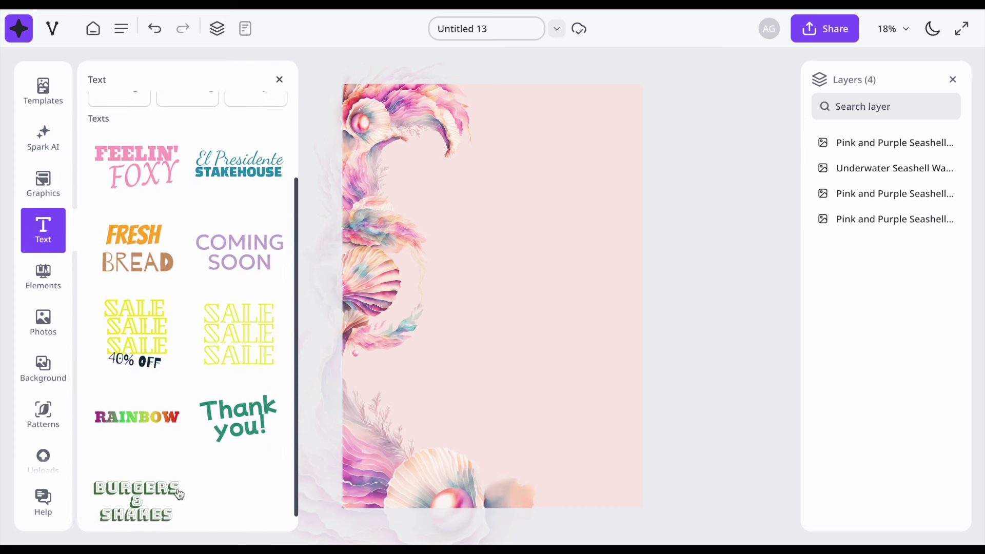
{"action": "scroll", "coordinate": [210, 363], "scroll_direction": "up", "scroll_amount": 2}
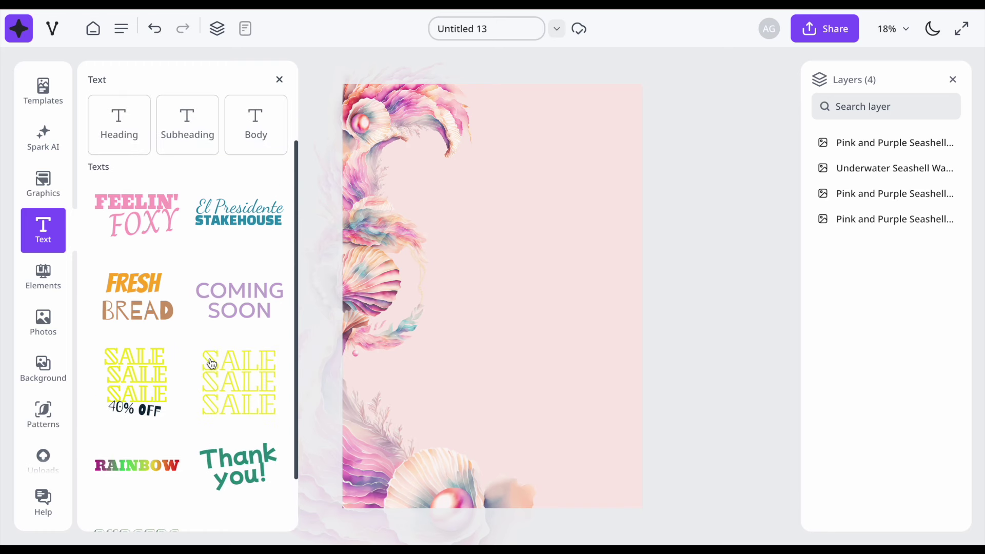
{"action": "left_click", "coordinate": [239, 212]}
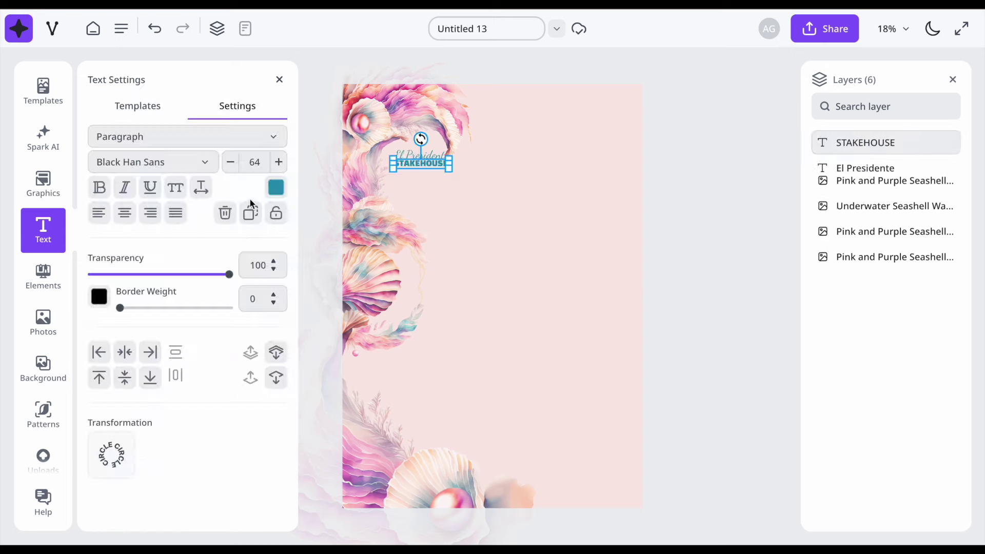
{"action": "left_click_drag", "start_coordinate": [451, 171], "coordinate": [600, 228]}
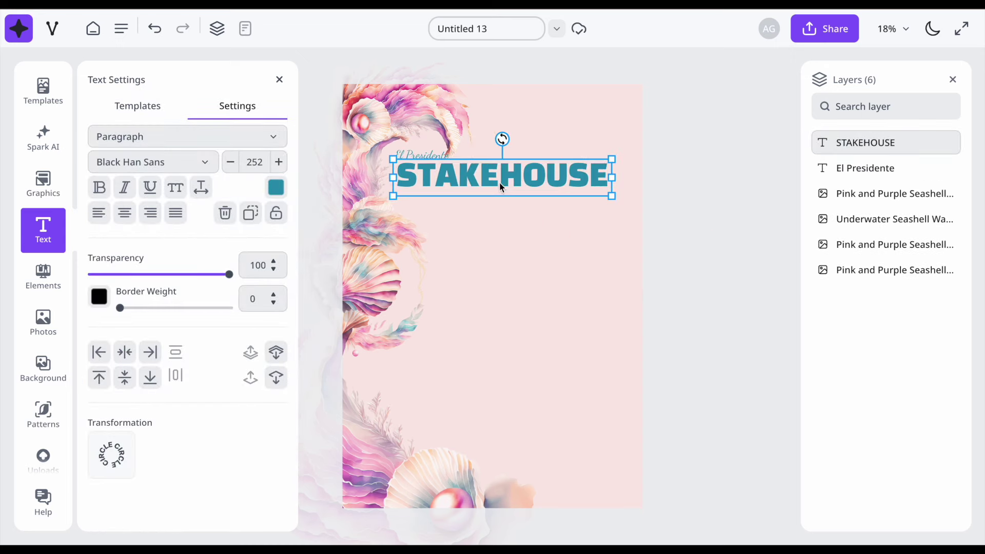
Step: Replace STAKEHOUSE with "Rejoignez-Nous", fit it on one line at font size 218 and place it across the page's upper part
{"action": "double_click", "coordinate": [496, 177]}
{"action": "type", "text": "Rejoignez"}
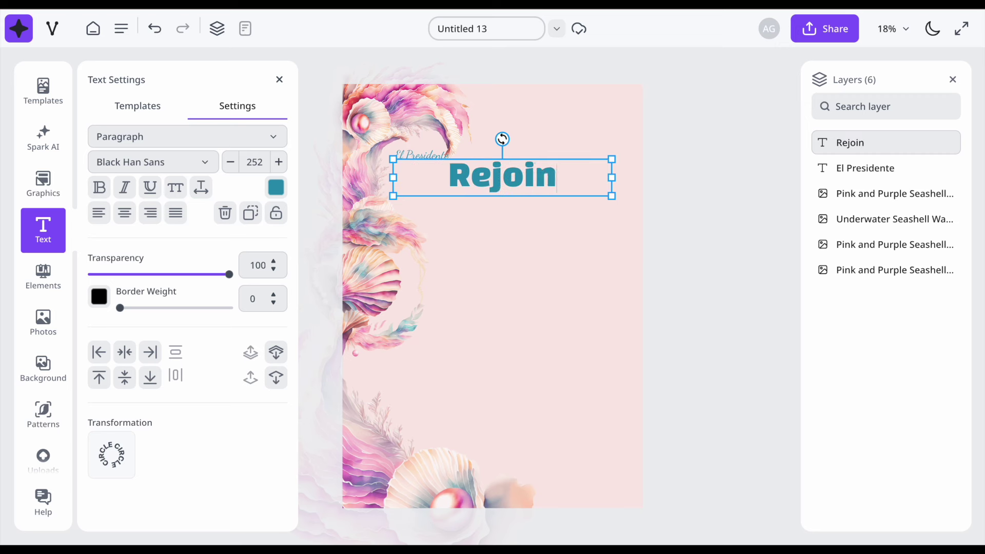
{"action": "type", "text": "-Nous"}
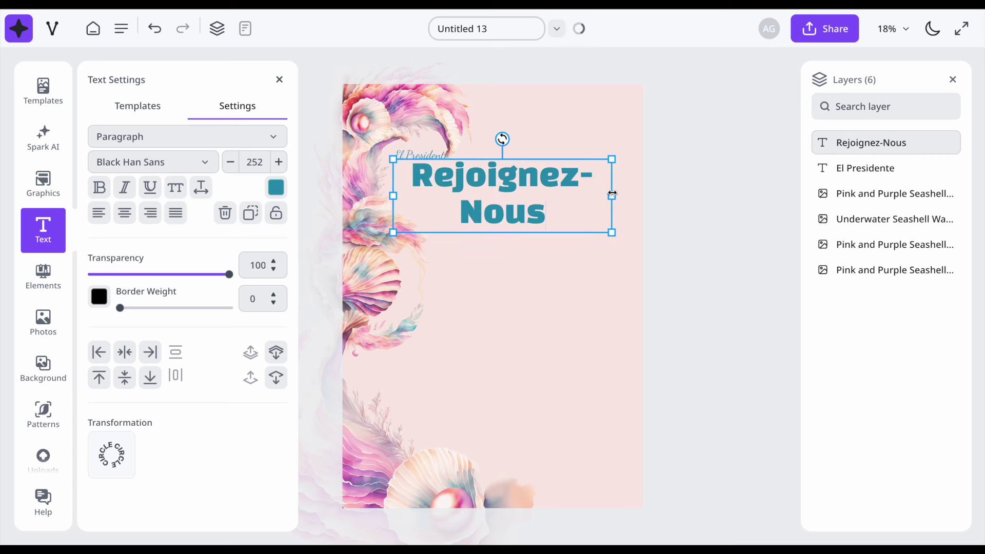
{"action": "left_click_drag", "start_coordinate": [612, 194], "coordinate": [675, 191]}
{"action": "left_click_drag", "start_coordinate": [545, 193], "coordinate": [519, 196]}
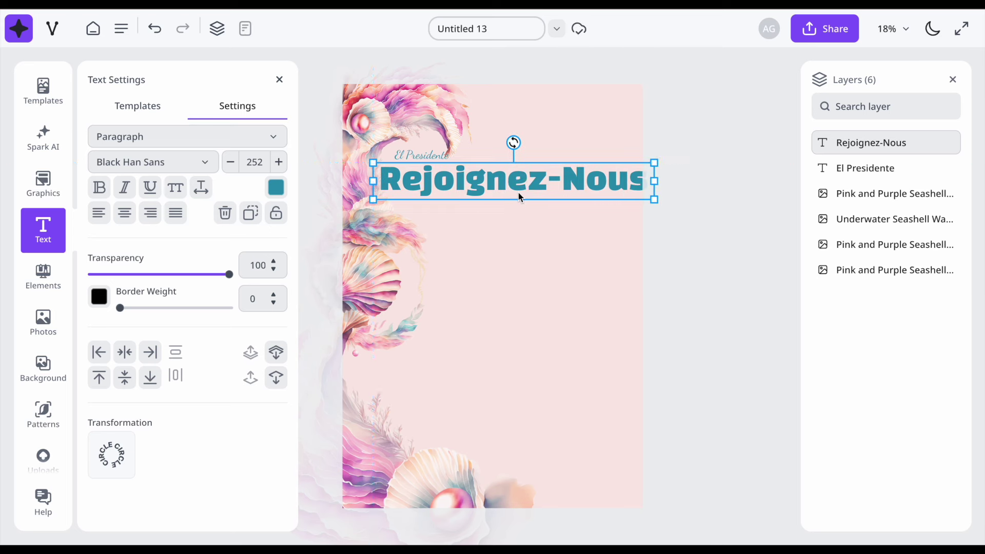
{"action": "left_click_drag", "start_coordinate": [373, 162], "coordinate": [411, 168]}
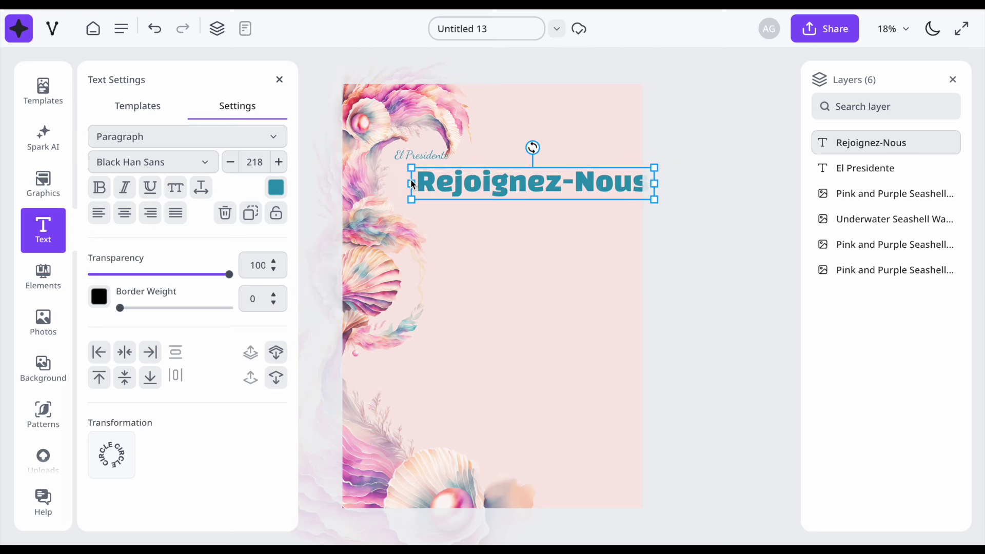
{"action": "left_click_drag", "start_coordinate": [524, 186], "coordinate": [496, 187]}
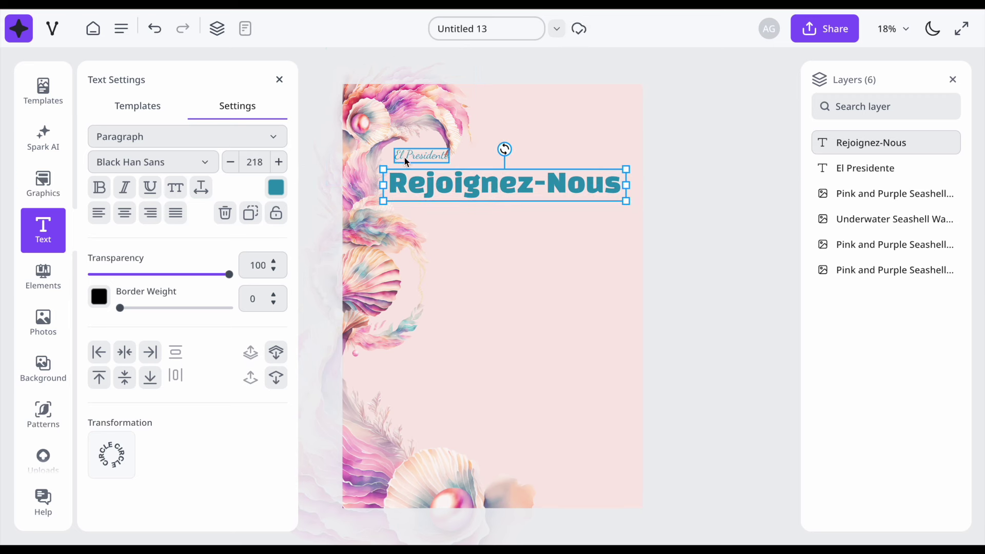
Step: Place the El Presidente script text under the heading, rewrite it as "dans les profondeurs de la mer" and widen it to one line
{"action": "left_click_drag", "start_coordinate": [418, 167], "coordinate": [465, 229]}
{"action": "double_click", "coordinate": [466, 229]}
{"action": "type", "text": "dans les pr"}
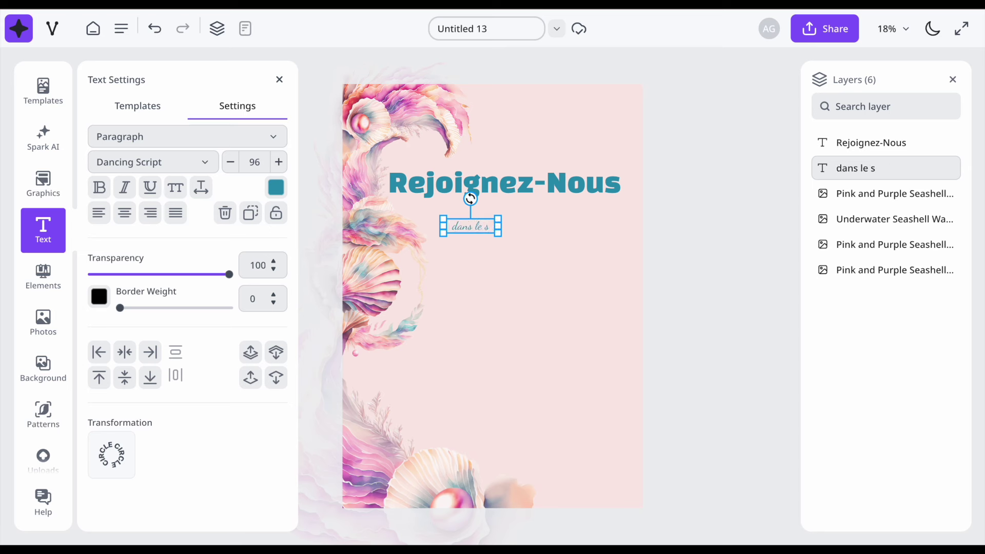
{"action": "type", "text": "ofondeurs de la mer"}
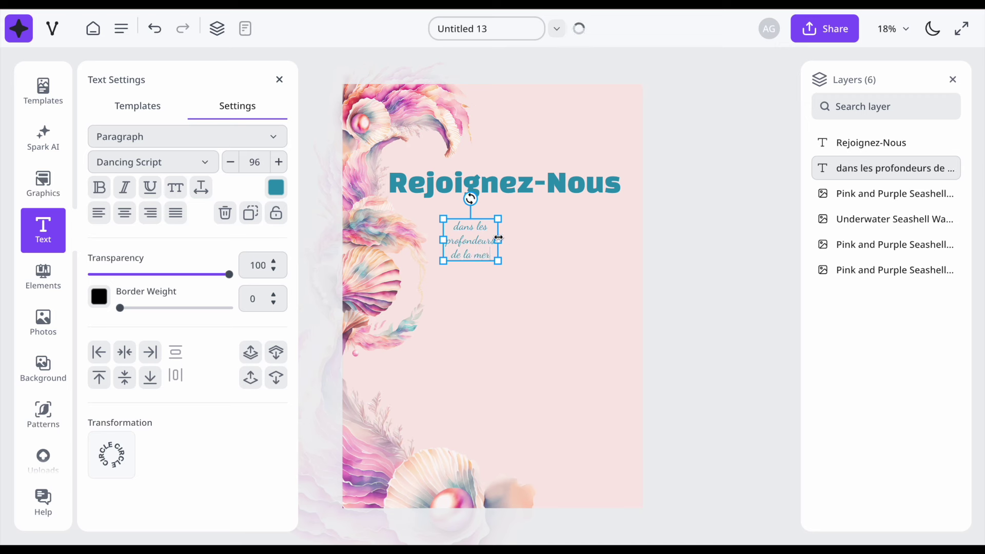
{"action": "left_click_drag", "start_coordinate": [500, 239], "coordinate": [603, 225]}
{"action": "left_click_drag", "start_coordinate": [542, 228], "coordinate": [536, 219]}
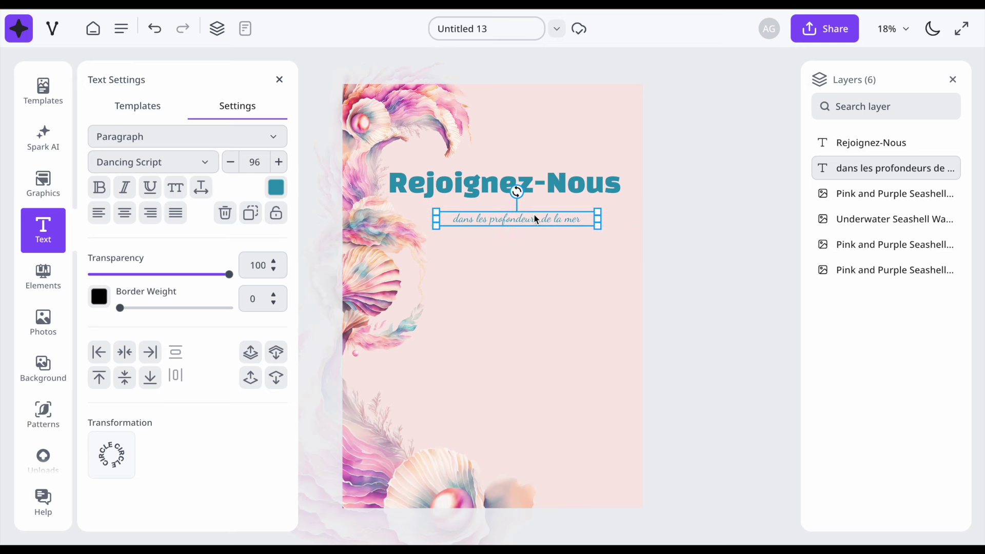
Step: Duplicate the "Rejoignez-Nous" heading and place the copy below the script line
{"action": "left_click", "coordinate": [529, 189]}
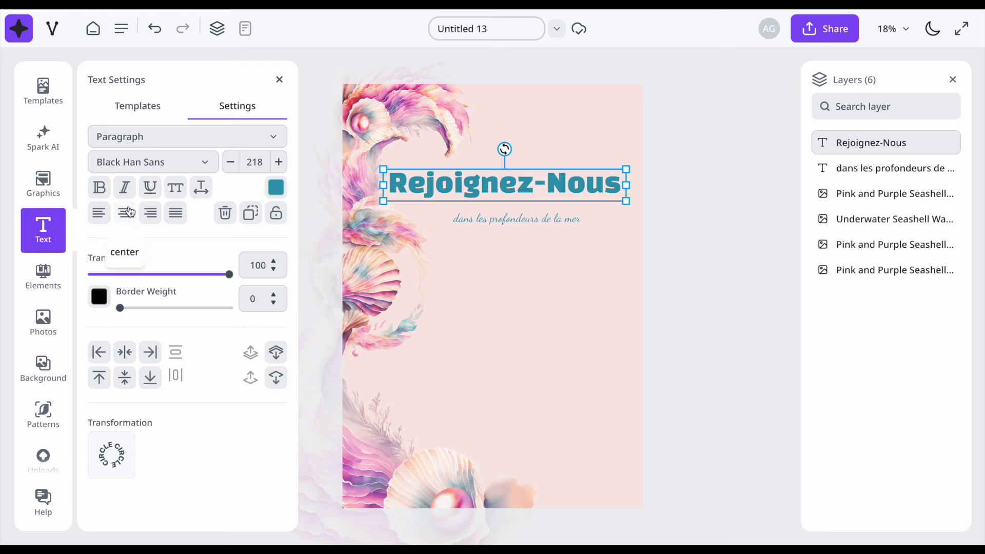
{"action": "key", "text": "ctrl+d"}
{"action": "left_click_drag", "start_coordinate": [509, 199], "coordinate": [522, 254]}
Step: Replace the duplicated heading's text with "pour l'anniversaire de notre sirène" and line the block up under the main heading
{"action": "double_click", "coordinate": [517, 258]}
{"action": "key", "text": "ctrl+a"}
{"action": "type", "text": "Notre"}
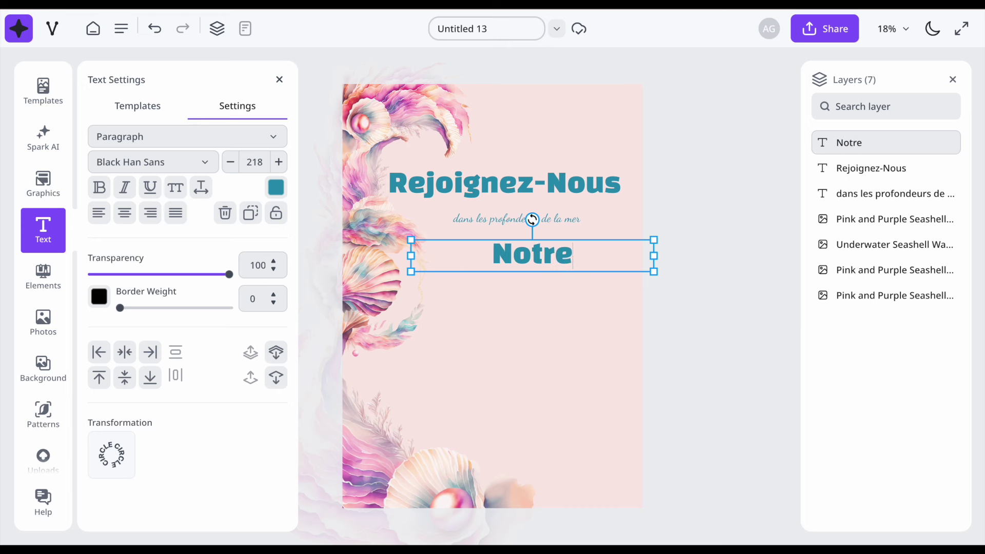
{"action": "key", "text": "BackSpace"}
{"action": "key", "text": "BackSpace"}
{"action": "key", "text": "BackSpace"}
{"action": "key", "text": "BackSpace"}
{"action": "key", "text": "BackSpace"}
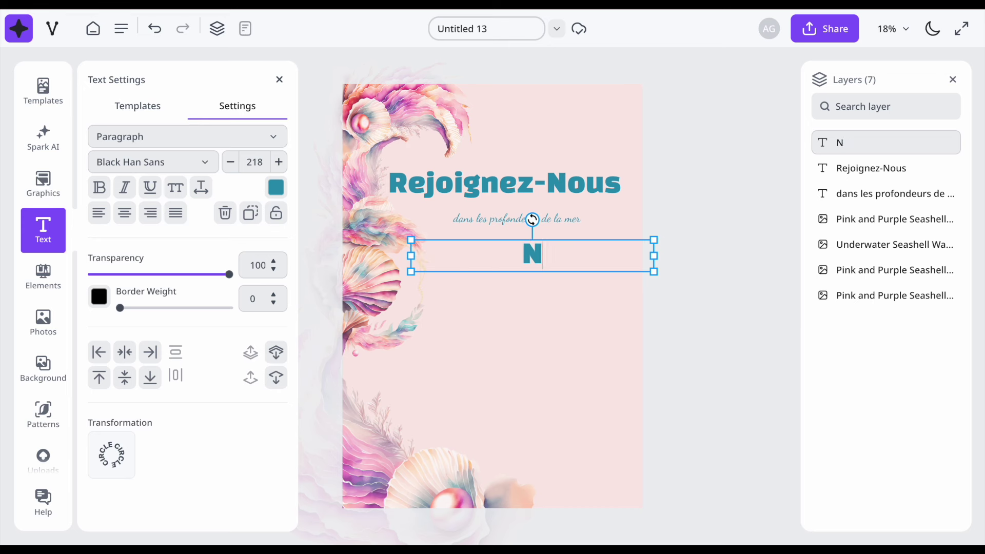
{"action": "type", "text": "poiur l'anni"}
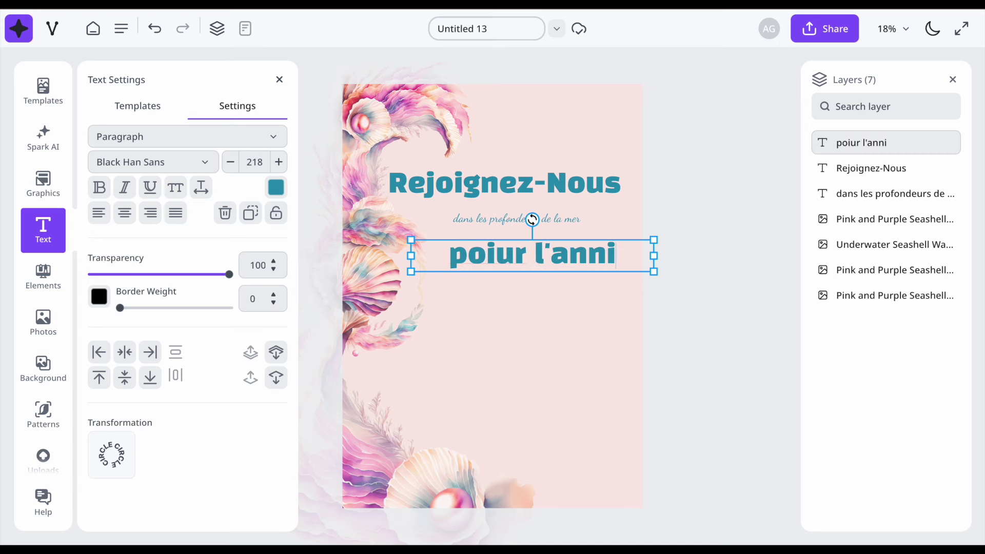
{"action": "type", "text": "versaire de notre si"}
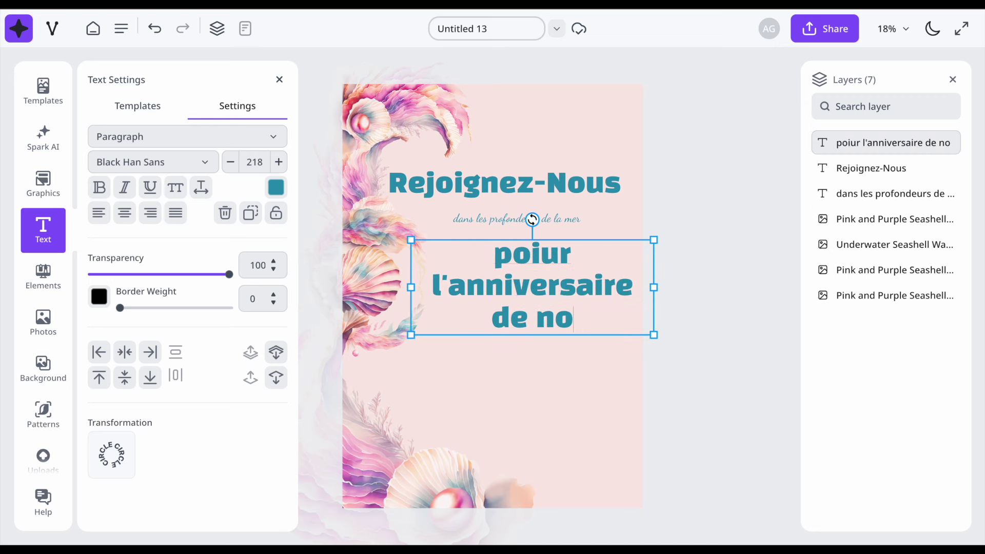
{"action": "type", "text": "ène"}
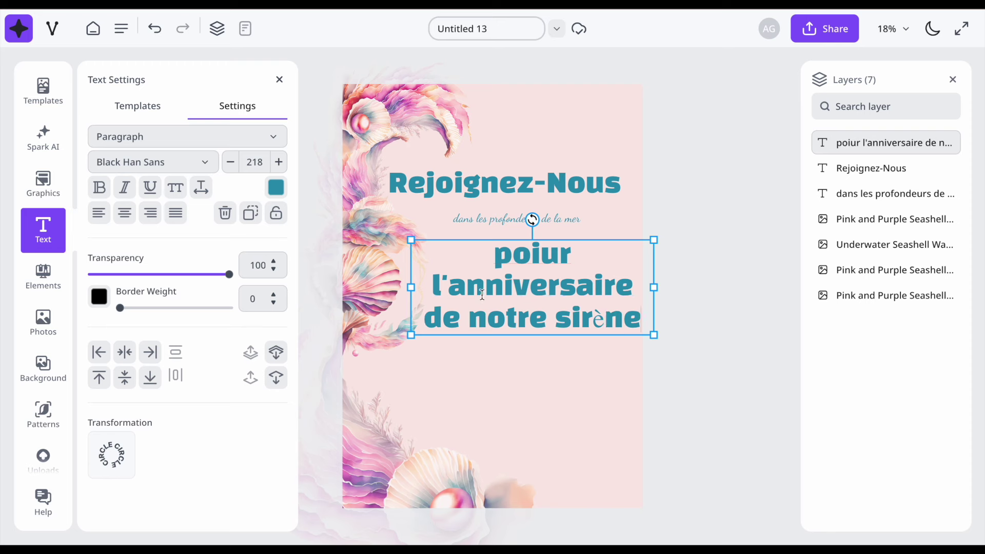
{"action": "left_click", "coordinate": [714, 334]}
{"action": "left_click_drag", "start_coordinate": [514, 296], "coordinate": [487, 305]}
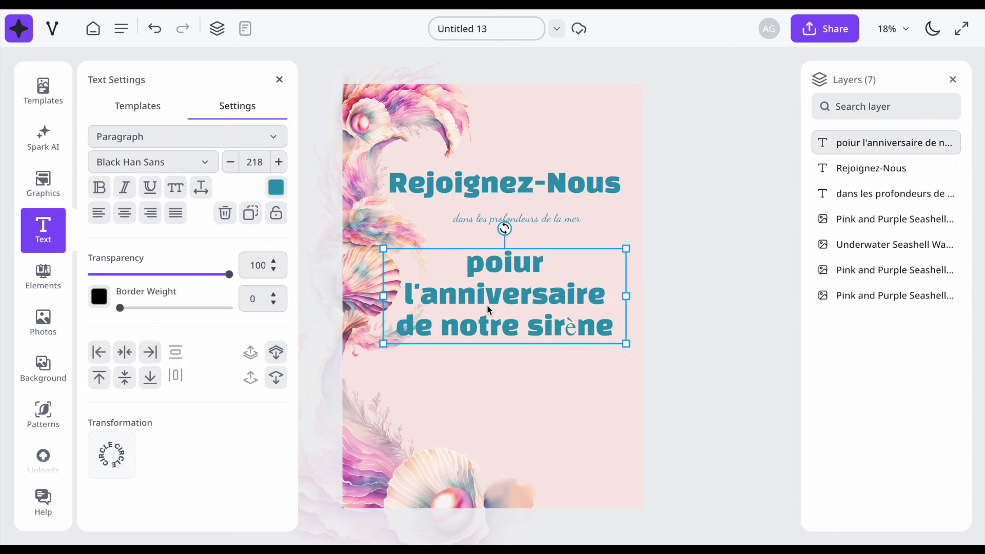
{"action": "left_click", "coordinate": [509, 261]}
{"action": "key", "text": "BackSpace"}
Step: Change the "pour l'anniversaire de notre sirène" text to the Carattere font, resize its block and color it deep pink
{"action": "left_click", "coordinate": [153, 162]}
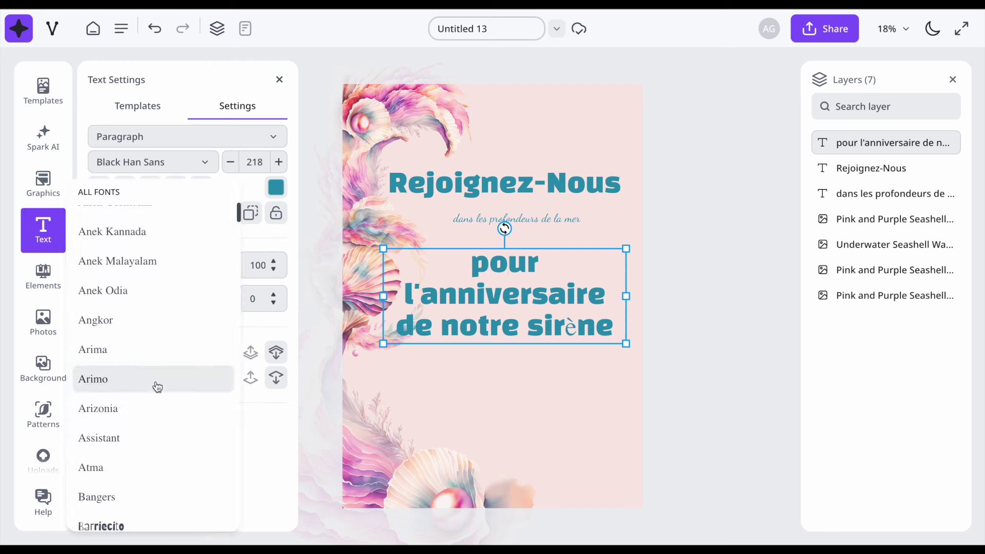
{"action": "scroll", "coordinate": [154, 359], "scroll_direction": "down", "scroll_amount": 3}
{"action": "left_click", "coordinate": [159, 345]}
{"action": "left_click_drag", "start_coordinate": [384, 278], "coordinate": [479, 273]}
{"action": "left_click", "coordinate": [276, 187]}
{"action": "left_click", "coordinate": [315, 277]}
Step: Add a script line "9 avril à midi" below the pink text and a heading-style block "Adresse : Rue Ville" under it
{"action": "left_click", "coordinate": [513, 218]}
{"action": "left_click", "coordinate": [500, 338]}
{"action": "double_click", "coordinate": [505, 383]}
{"action": "type", "text": "Adresse : Rue Ville"}
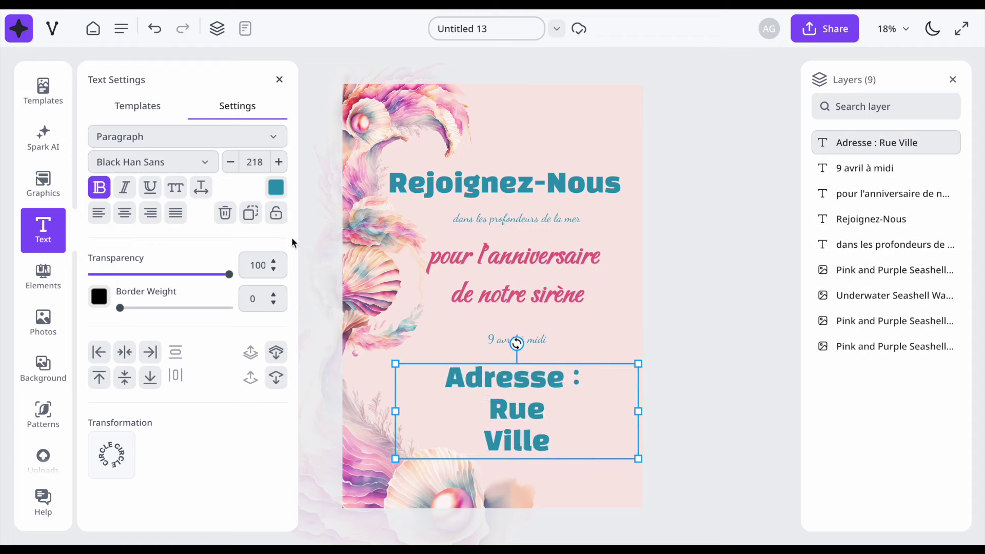
Step: Duplicate the pink text near the page's bottom, rewritten as "Merci de confirmer votre présence en lançant une bouteille à la mer" at size 122
{"action": "left_click", "coordinate": [512, 277]}
{"action": "key", "text": "ctrl+d"}
{"action": "left_click_drag", "start_coordinate": [529, 282], "coordinate": [556, 441]}
{"action": "double_click", "coordinate": [556, 441]}
{"action": "key", "text": "ctrl+a"}
{"action": "type", "text": "Merci de confirmer votre présence en lançant une bouteille à la mer"}
{"action": "mouse_move", "coordinate": [646, 442]}
{"action": "left_mouse_down"}
{"action": "mouse_move", "coordinate": [626, 434]}
{"action": "mouse_move", "coordinate": [642, 436]}
{"action": "left_mouse_up"}
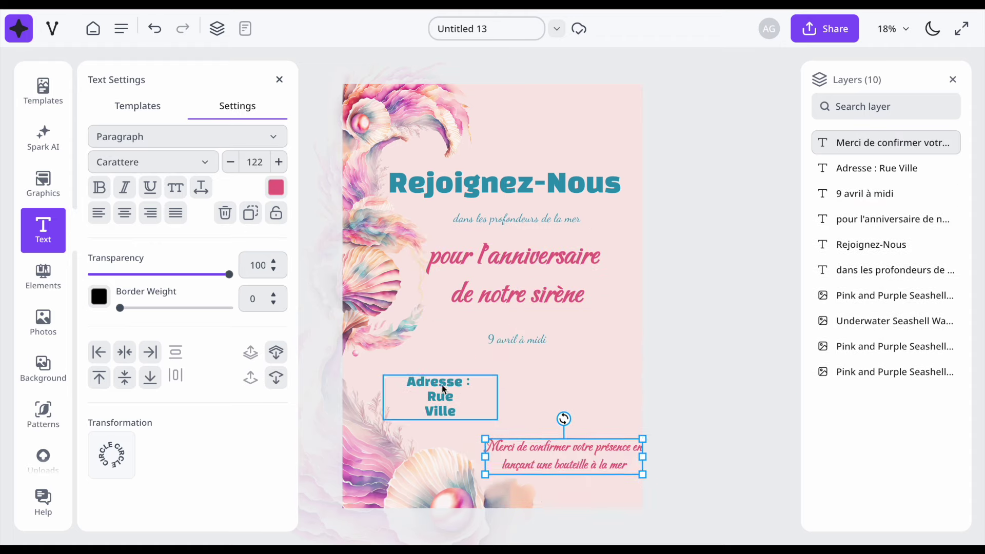
Step: Enlarge the "9 avril à midi" script line to font size 231
{"action": "left_click", "coordinate": [537, 345]}
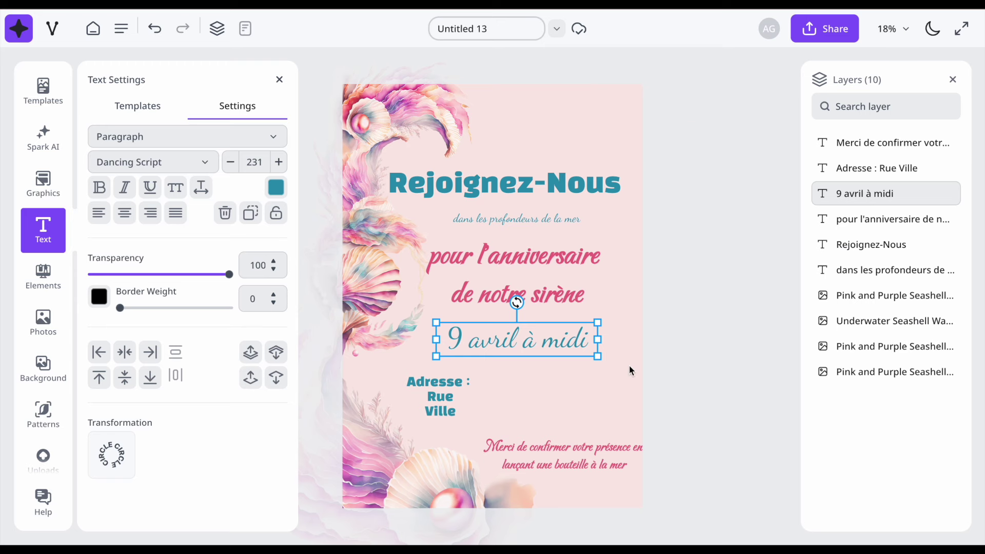
Step: Search the graphics for "mermai" and place the green-and-purple mermaid tail at the page's right edge beside the date line
{"action": "left_click", "coordinate": [43, 186]}
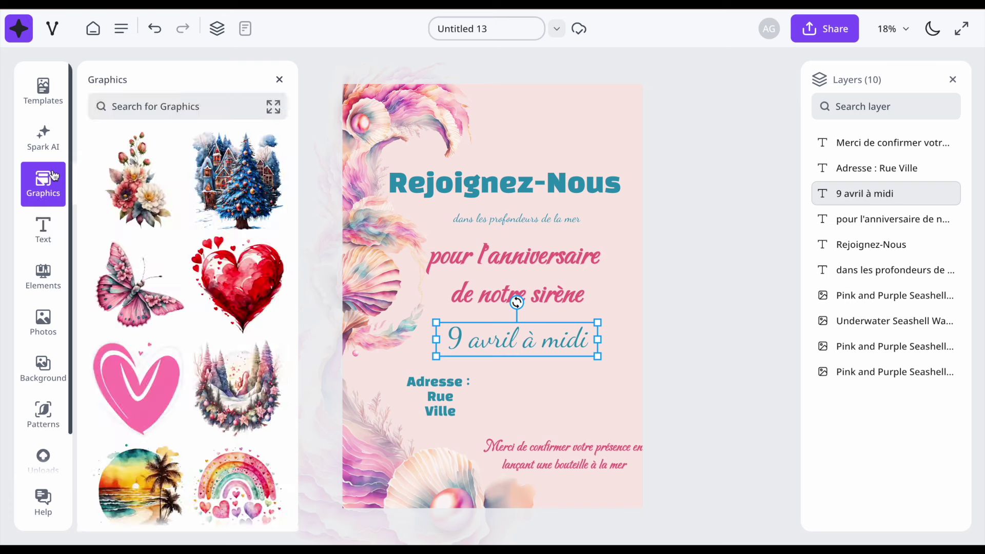
{"action": "left_click", "coordinate": [159, 109]}
{"action": "type", "text": "m"}
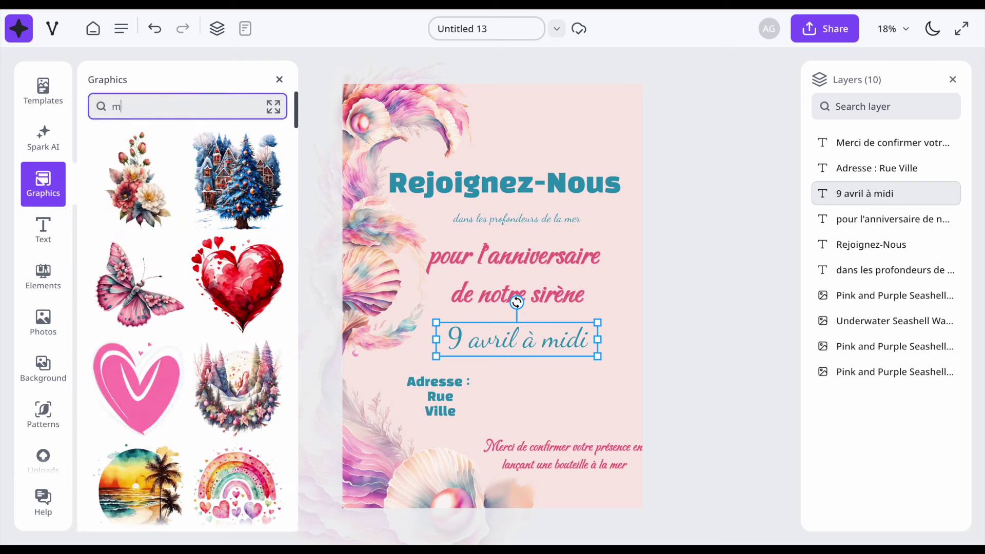
{"action": "type", "text": "ermai"}
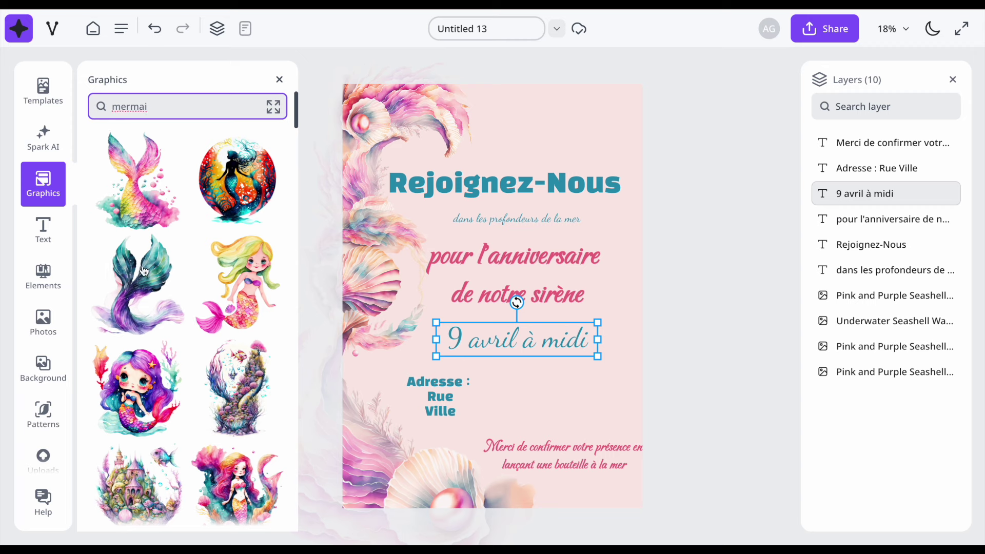
{"action": "left_click_drag", "start_coordinate": [140, 273], "coordinate": [608, 376]}
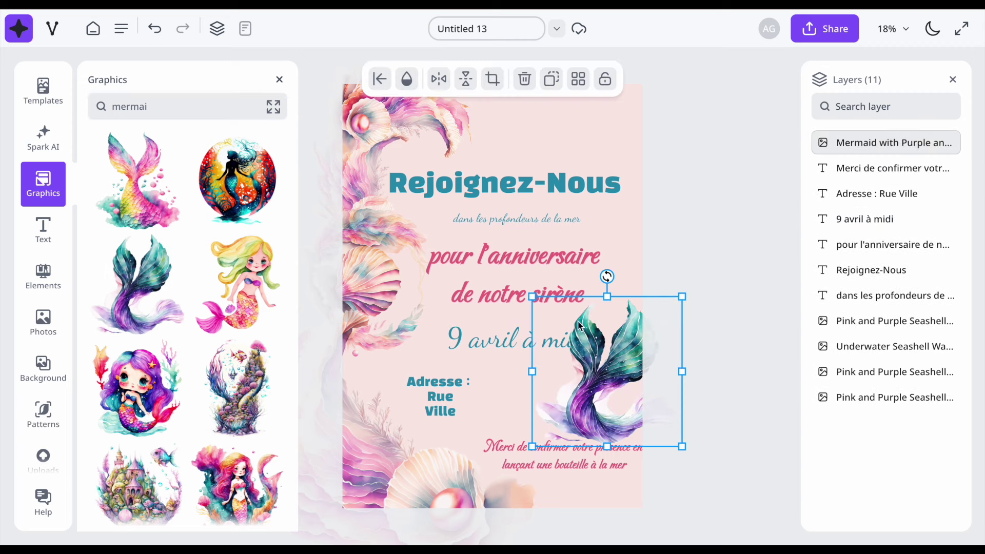
Step: Resize the green-and-purple mermaid tail and tilt it toward the text along the page's right edge
{"action": "left_click_drag", "start_coordinate": [531, 298], "coordinate": [466, 230]}
{"action": "mouse_move", "coordinate": [609, 413]}
{"action": "left_mouse_down"}
{"action": "mouse_move", "coordinate": [604, 468]}
{"action": "mouse_move", "coordinate": [626, 488]}
{"action": "mouse_move", "coordinate": [672, 402]}
{"action": "mouse_move", "coordinate": [686, 405]}
{"action": "mouse_move", "coordinate": [617, 414]}
{"action": "left_mouse_up"}
{"action": "left_click_drag", "start_coordinate": [472, 232], "coordinate": [530, 288]}
{"action": "left_click_drag", "start_coordinate": [608, 267], "coordinate": [524, 265]}
Step: Shrink the "9 avril à midi" line and place it beneath the pink text, clear of the mermaid tail
{"action": "left_click_drag", "start_coordinate": [470, 347], "coordinate": [417, 365]}
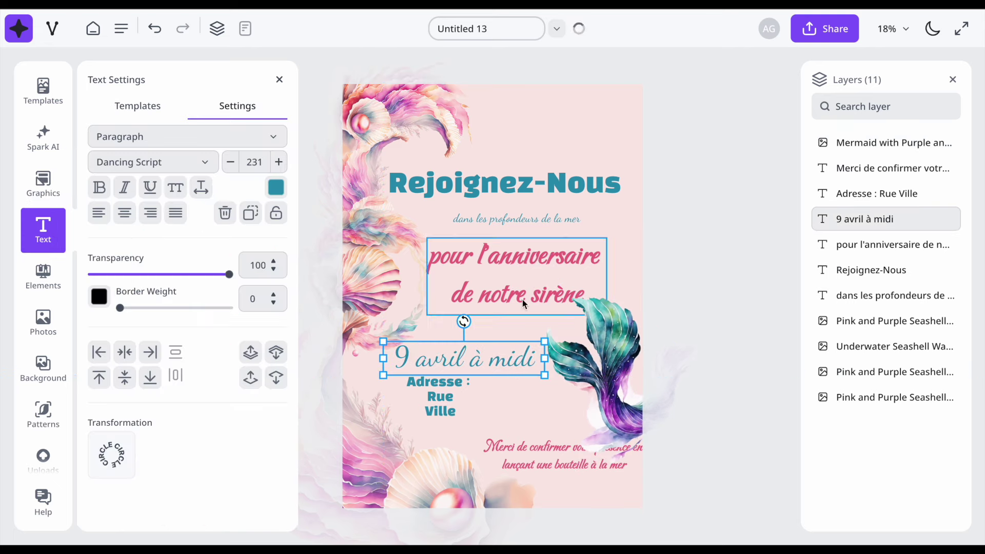
{"action": "left_click_drag", "start_coordinate": [480, 354], "coordinate": [501, 328]}
{"action": "left_click_drag", "start_coordinate": [567, 315], "coordinate": [501, 330]}
Step: Shift the "Rejoignez-Nous" title, its subtitle and the pink "pour l'anniversaire de notre sirène" text slightly higher on the page
{"action": "left_click_drag", "start_coordinate": [508, 288], "coordinate": [510, 282]}
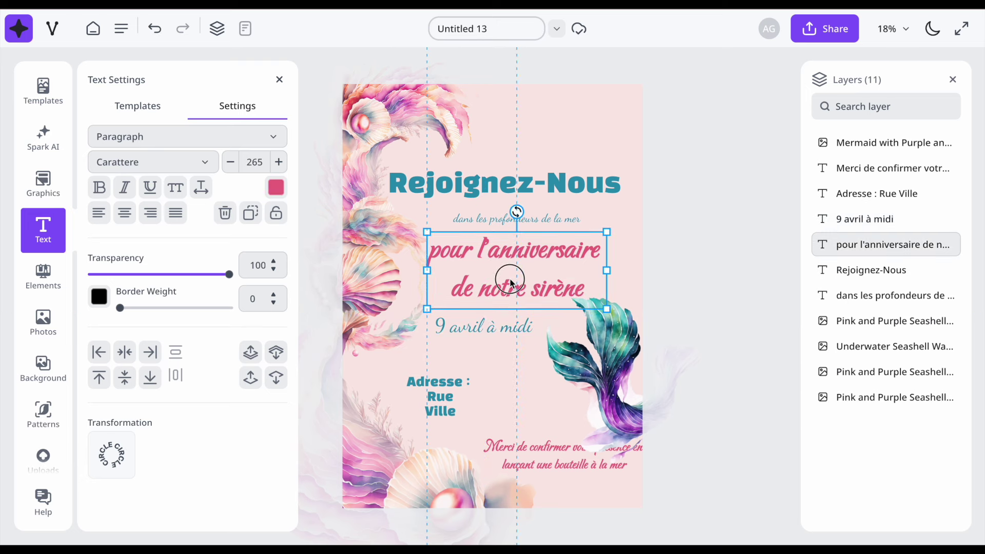
{"action": "left_click", "coordinate": [509, 187]}
{"action": "left_click_drag", "start_coordinate": [512, 215], "coordinate": [512, 210]}
{"action": "left_click_drag", "start_coordinate": [518, 251], "coordinate": [518, 240]}
{"action": "left_click", "coordinate": [712, 205]}
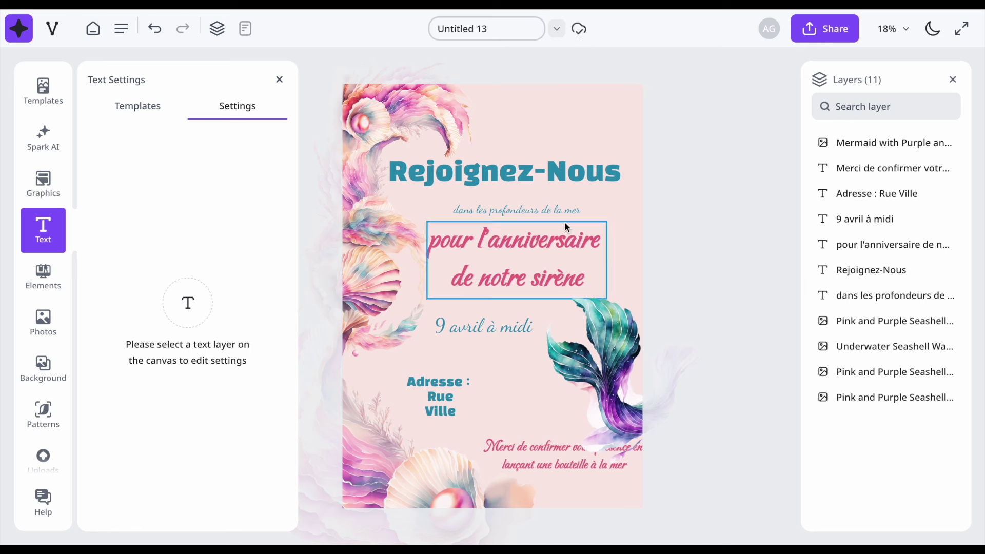
Step: Bring the "Merci de confirmer" text in front of the mermaid tail in the layer order
{"action": "left_click", "coordinate": [561, 447]}
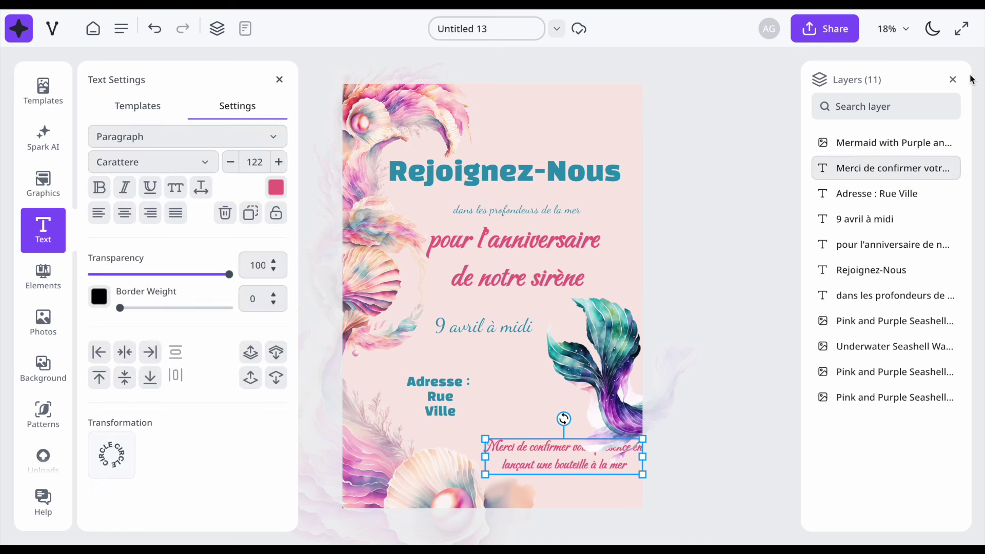
{"action": "left_click_drag", "start_coordinate": [877, 168], "coordinate": [890, 143]}
{"action": "left_click", "coordinate": [724, 353]}
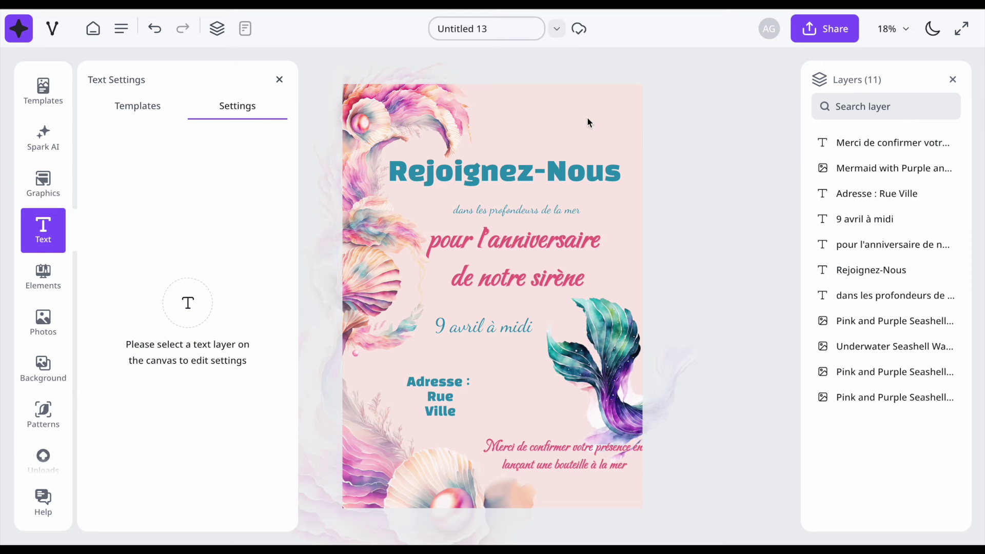
Step: Duplicate the Underwater Seashell graphic at the page's left edge and fit a smaller, rotated copy into the page's top-right corner
{"action": "left_click", "coordinate": [344, 123]}
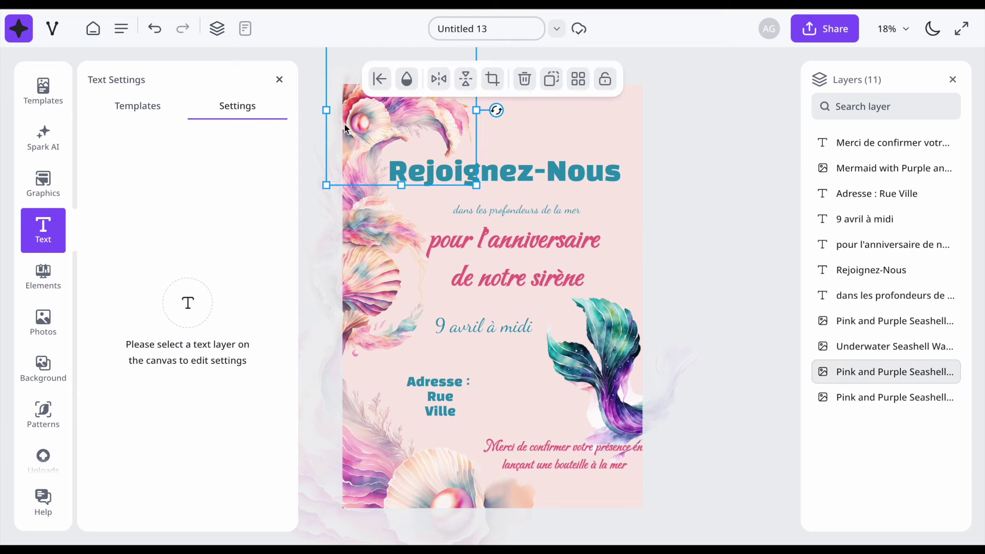
{"action": "left_click", "coordinate": [352, 266]}
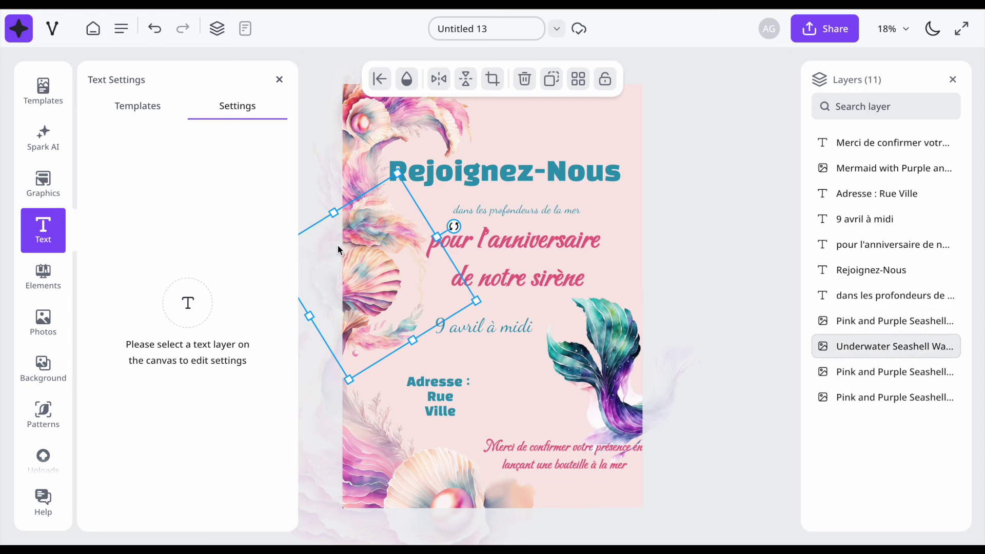
{"action": "key", "text": "ctrl+d"}
{"action": "left_click_drag", "start_coordinate": [347, 253], "coordinate": [556, 199]}
{"action": "left_click_drag", "start_coordinate": [638, 137], "coordinate": [519, 252]}
{"action": "left_click_drag", "start_coordinate": [580, 180], "coordinate": [637, 137]}
{"action": "left_click_drag", "start_coordinate": [645, 244], "coordinate": [661, 315]}
{"action": "left_click_drag", "start_coordinate": [687, 136], "coordinate": [639, 117]}
{"action": "left_click_drag", "start_coordinate": [610, 297], "coordinate": [615, 149]}
{"action": "left_click_drag", "start_coordinate": [572, 124], "coordinate": [627, 148]}
{"action": "left_click", "coordinate": [700, 210]}
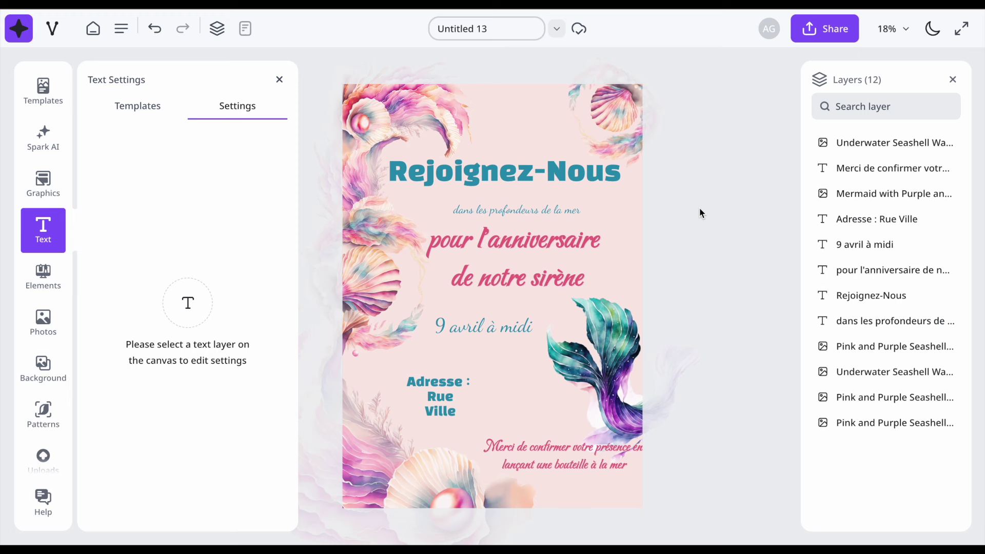
Step: Rename the project "Anniversaire", download it as a print PDF and look through the resulting file
{"action": "triple_click", "coordinate": [503, 29]}
{"action": "type", "text": "Anniversaire"}
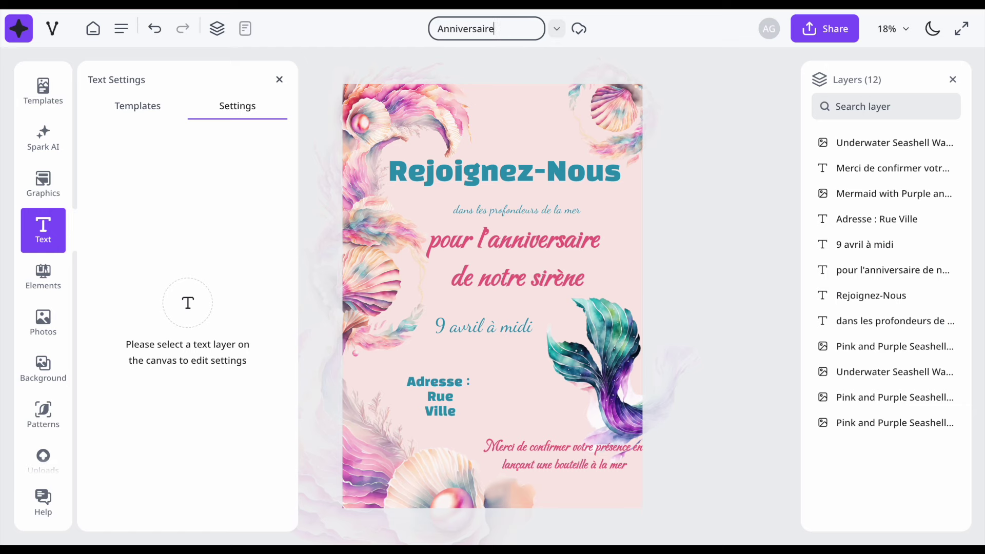
{"action": "left_click", "coordinate": [824, 32]}
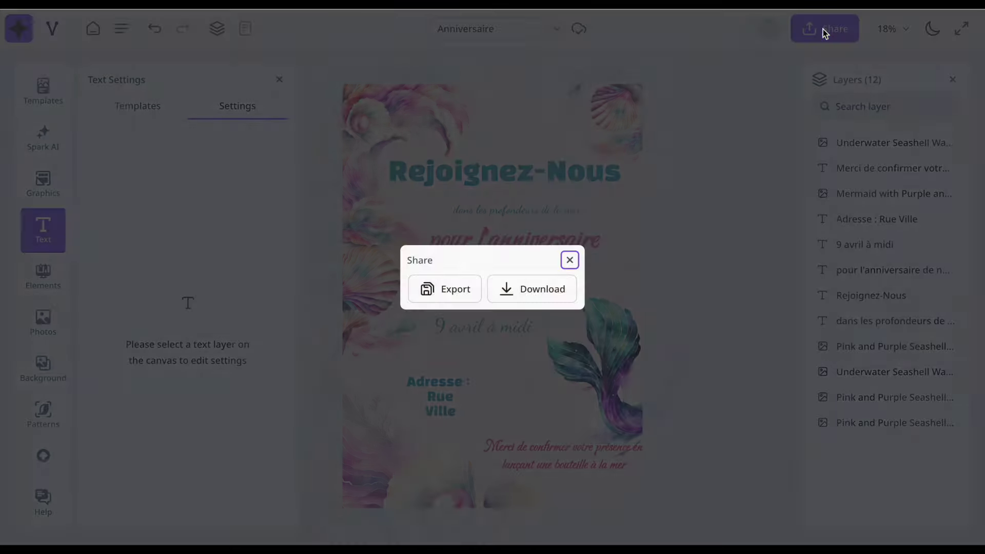
{"action": "left_click", "coordinate": [515, 293]}
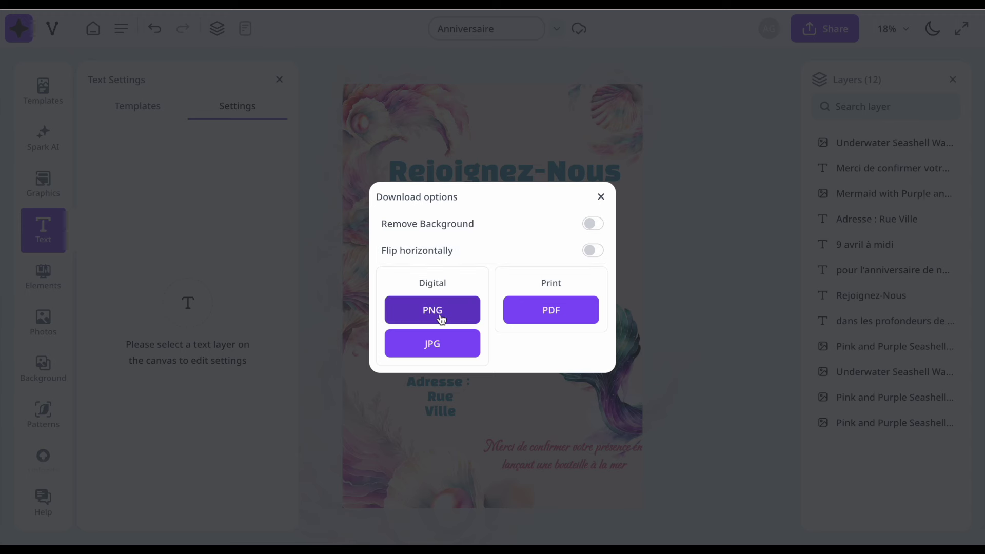
{"action": "left_click", "coordinate": [543, 311]}
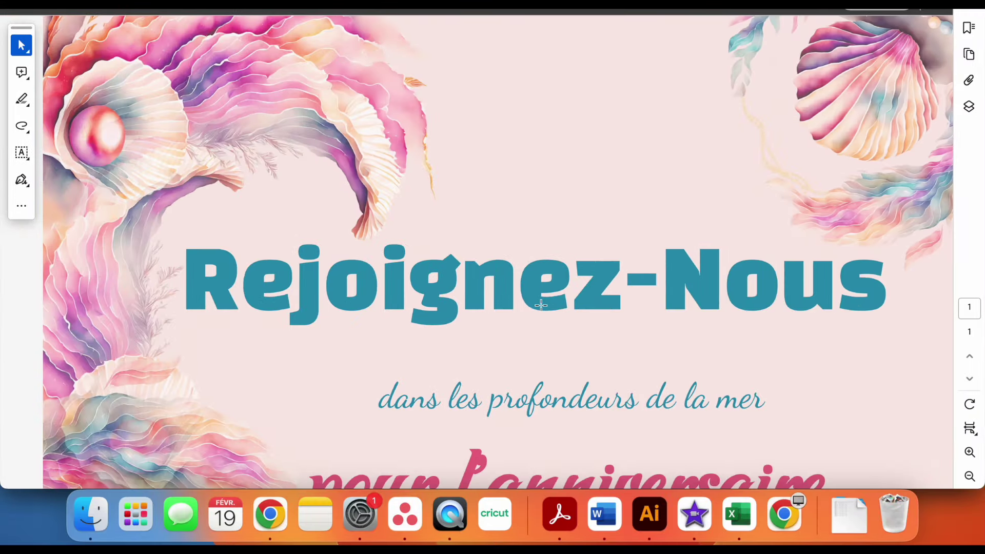
{"action": "scroll", "coordinate": [511, 278], "scroll_direction": "down", "scroll_amount": 10}
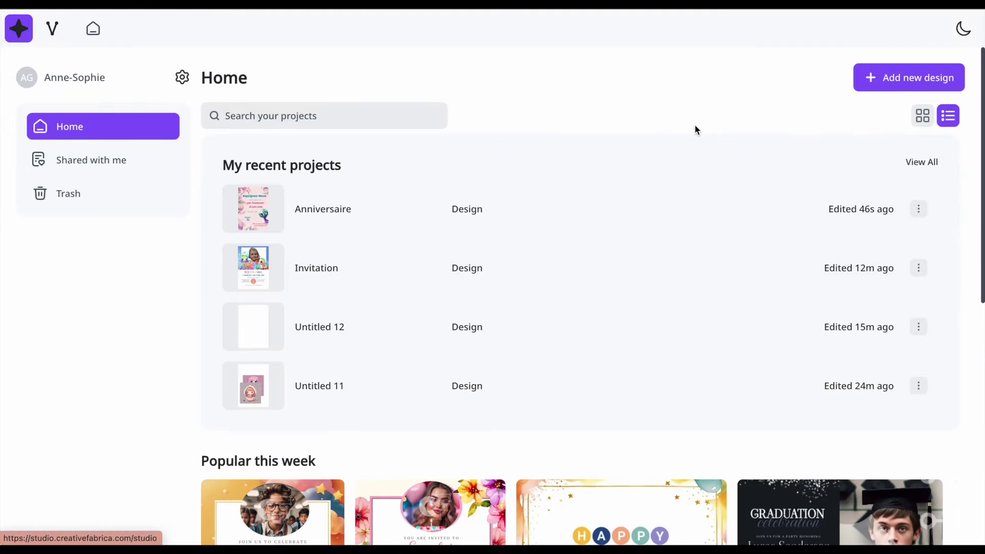
Step: Open the "Carte d'anniversaire 2" design from the "ANNIVERSAIRE MZ" project folder
{"action": "left_click", "coordinate": [921, 162]}
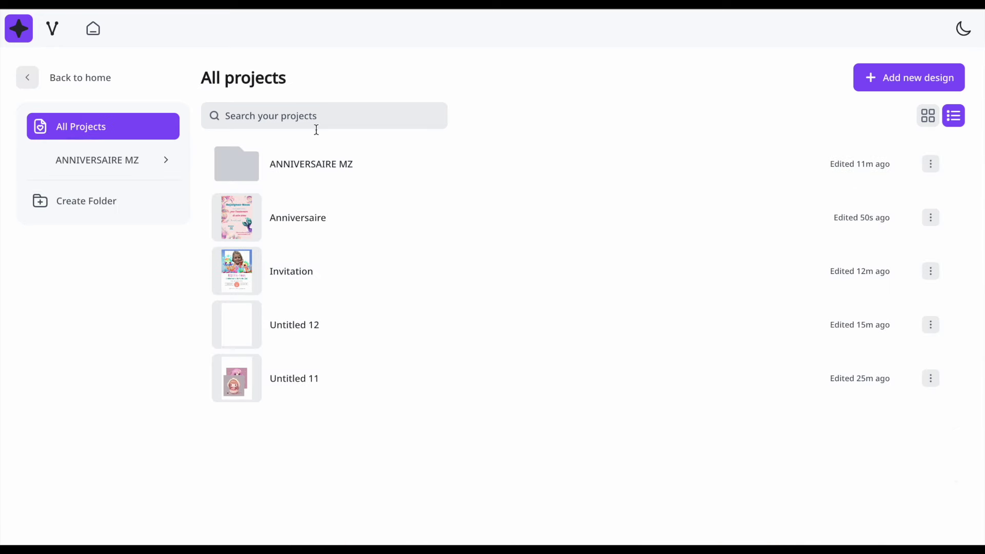
{"action": "left_click", "coordinate": [326, 174]}
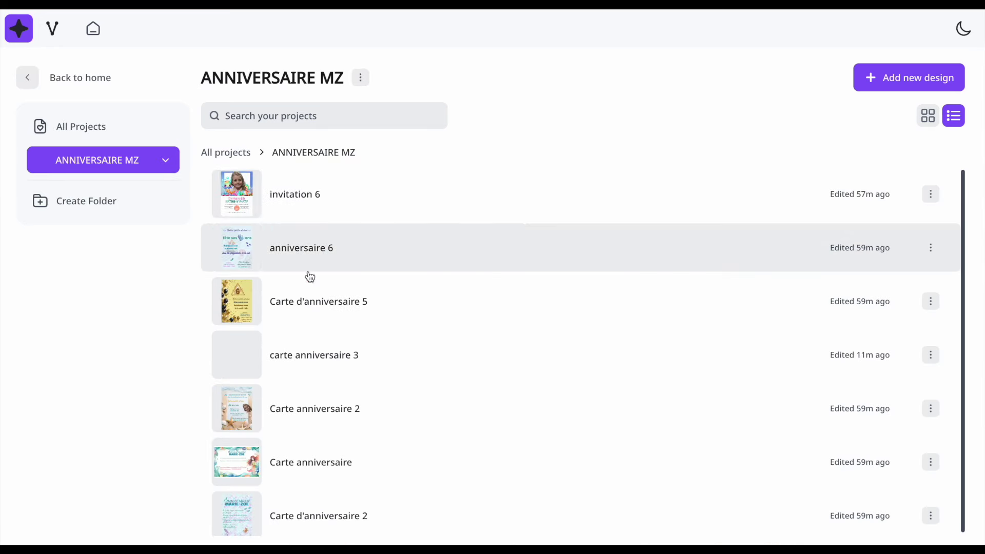
{"action": "left_click", "coordinate": [264, 535]}
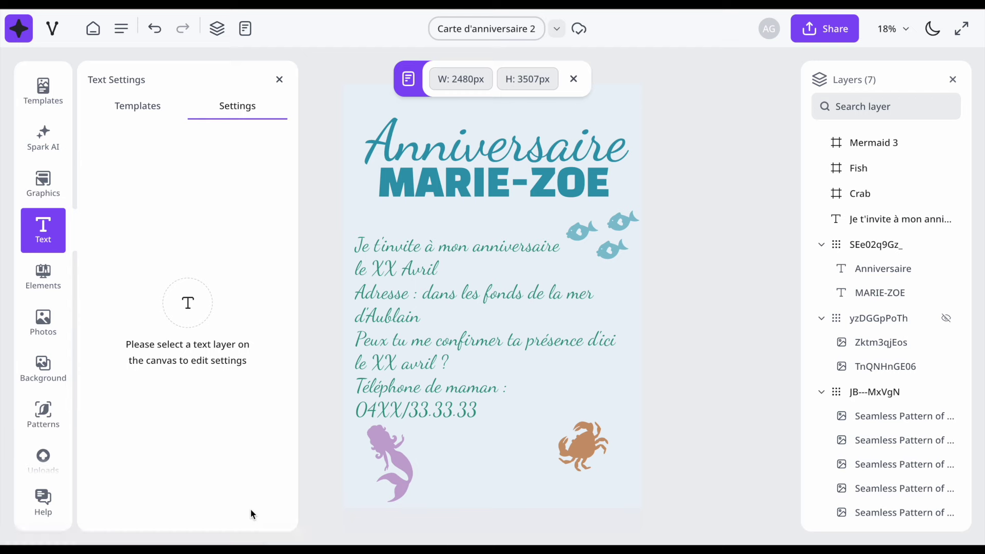
Step: Search the patterns for "mermaid" and try tiling the colorful wavy mermaid-scale pattern across the whole page
{"action": "type", "text": "mermaid"}
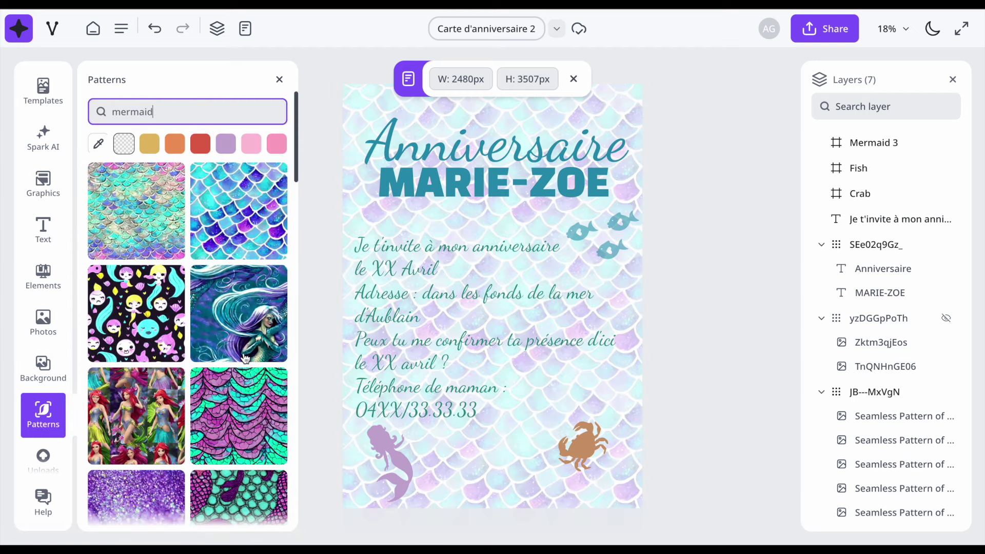
{"action": "scroll", "coordinate": [245, 358], "scroll_direction": "down", "scroll_amount": 7}
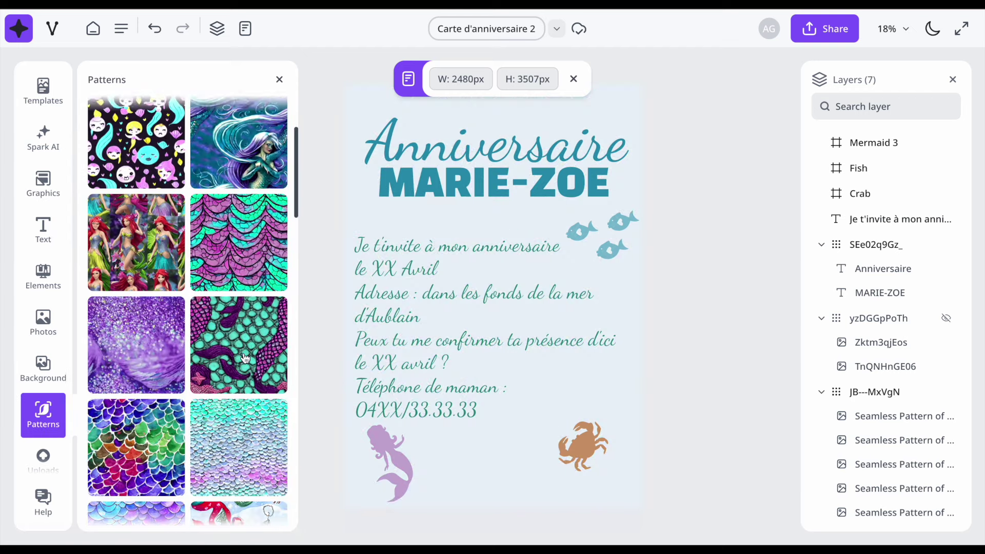
{"action": "scroll", "coordinate": [246, 358], "scroll_direction": "down", "scroll_amount": 6}
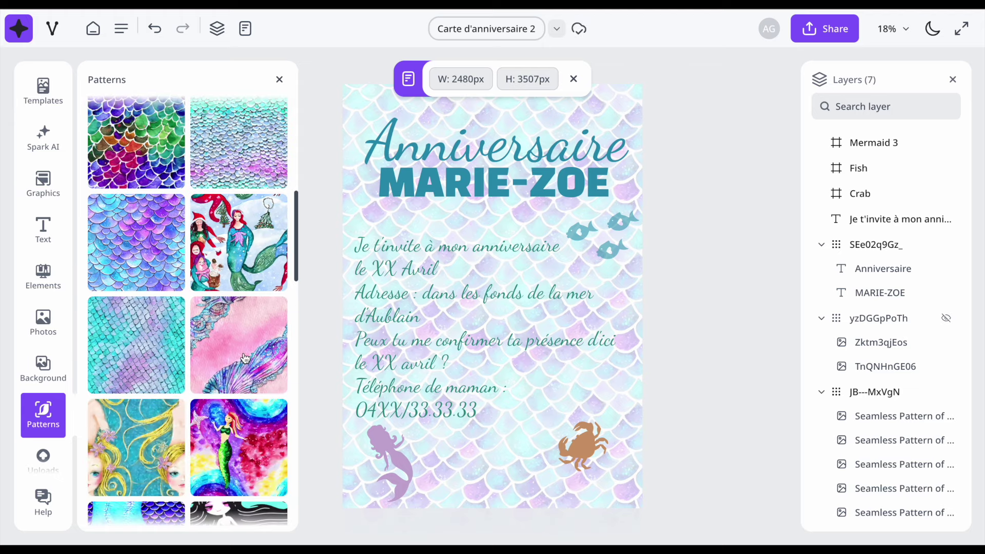
{"action": "scroll", "coordinate": [245, 358], "scroll_direction": "down", "scroll_amount": 5}
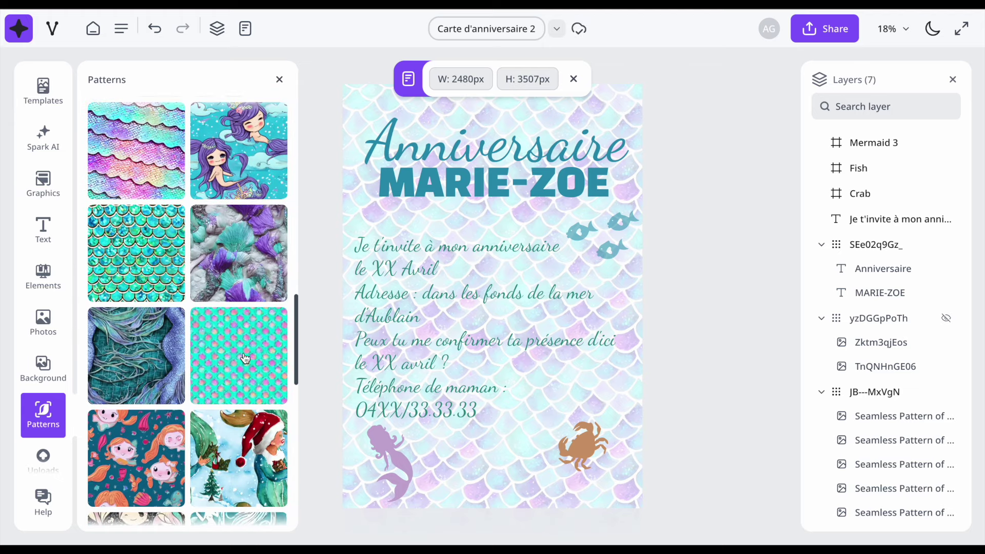
{"action": "left_click", "coordinate": [132, 136]}
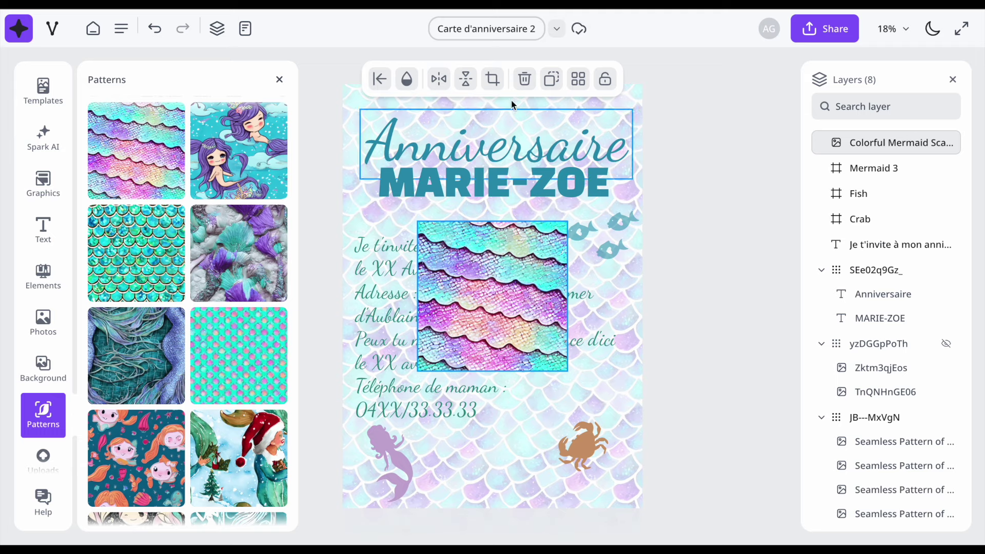
{"action": "left_click", "coordinate": [580, 79]}
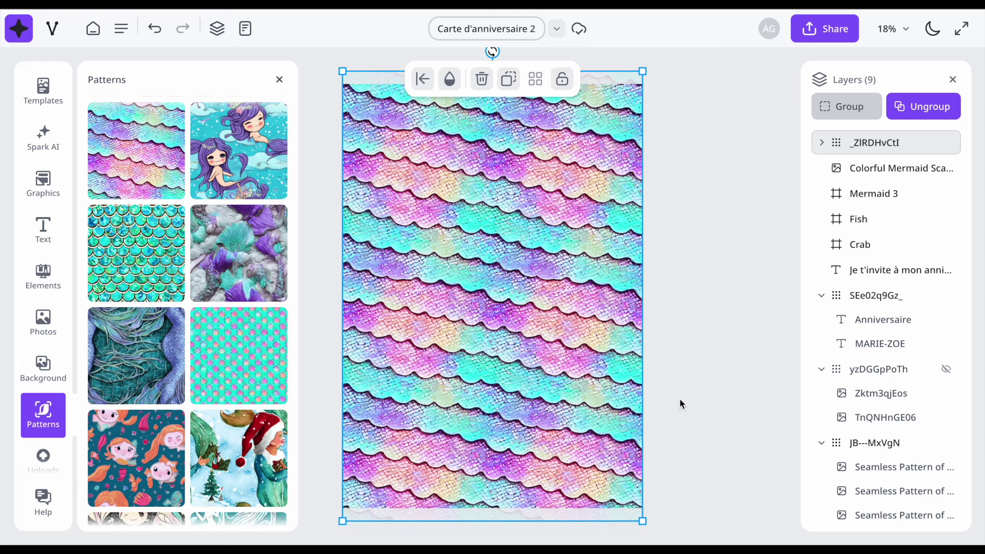
Step: Undo the pattern tiling and delete the mermaid-scale image from the page
{"action": "left_click", "coordinate": [155, 28]}
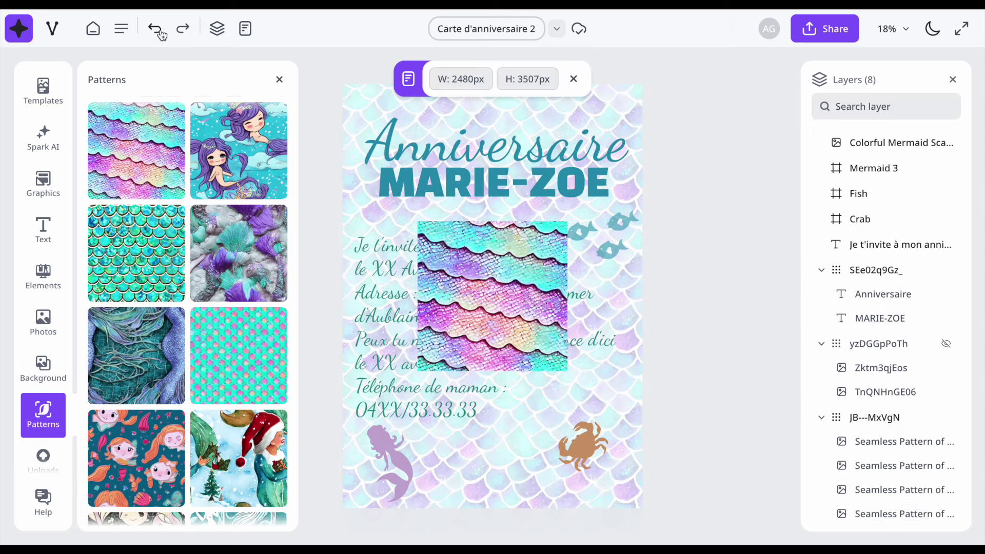
{"action": "left_click", "coordinate": [513, 326]}
{"action": "key", "text": "Delete"}
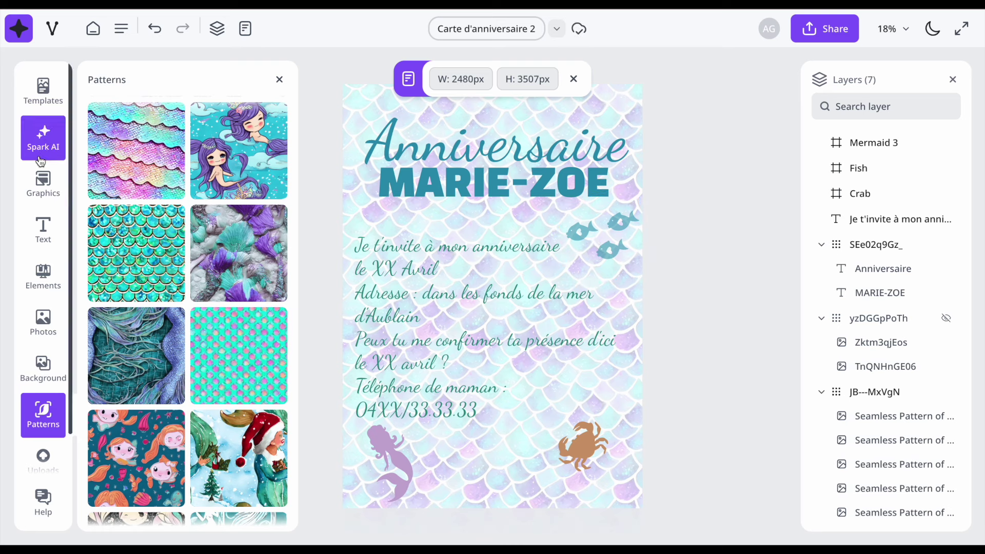
Step: Browse the available graphics and elements, and view the full Mermaid Shapes set
{"action": "left_click", "coordinate": [42, 197]}
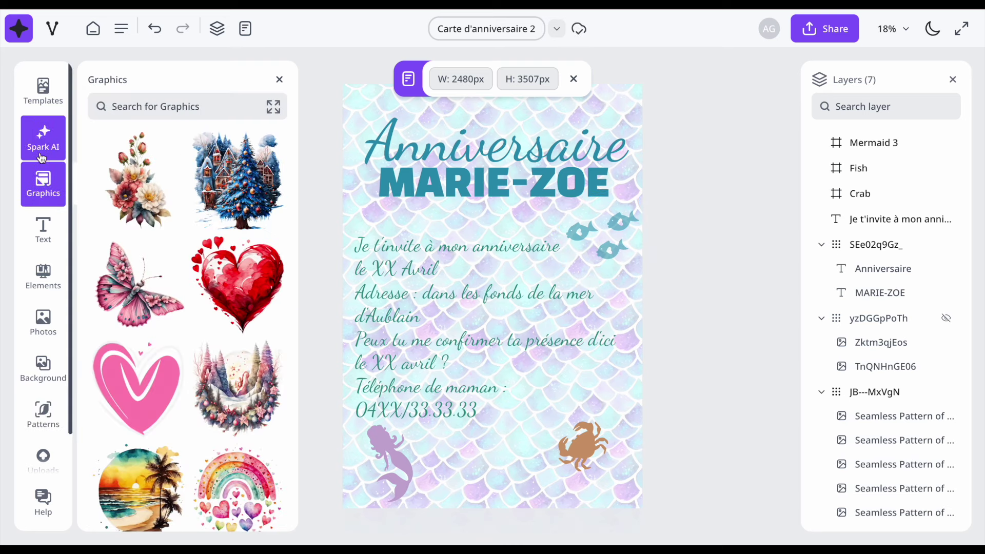
{"action": "left_click", "coordinate": [43, 277]}
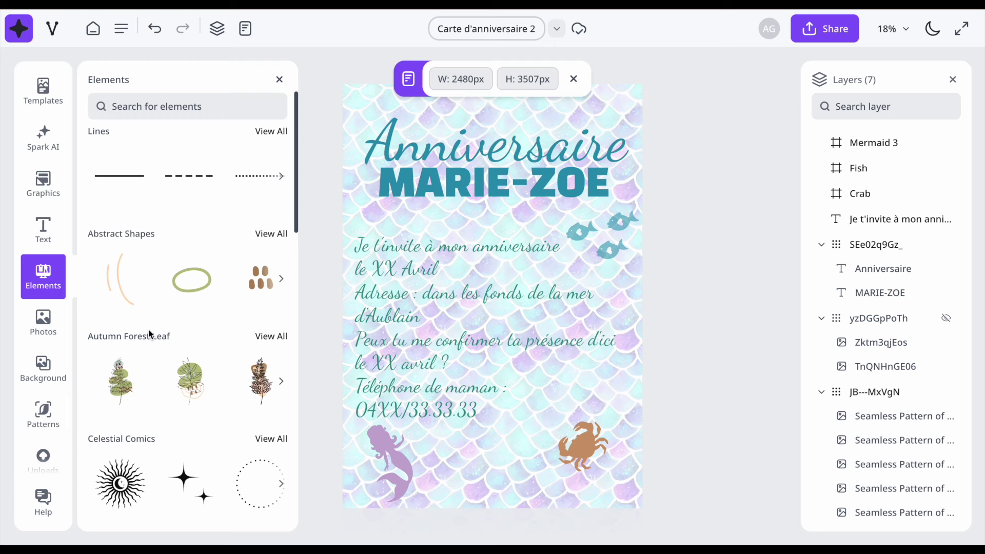
{"action": "scroll", "coordinate": [149, 331], "scroll_direction": "down", "scroll_amount": 4}
{"action": "scroll", "coordinate": [149, 331], "scroll_direction": "down", "scroll_amount": 5}
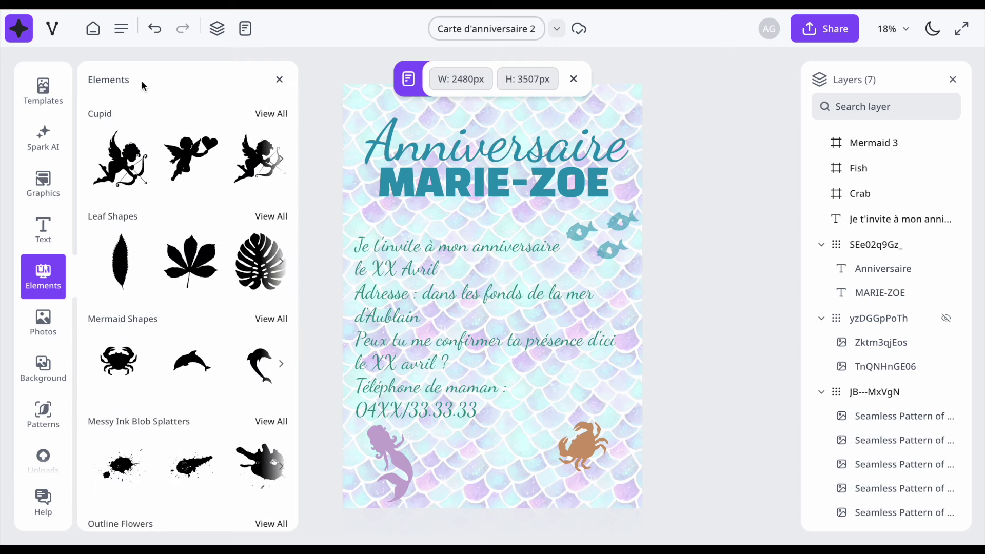
{"action": "scroll", "coordinate": [128, 380], "scroll_direction": "down", "scroll_amount": 1}
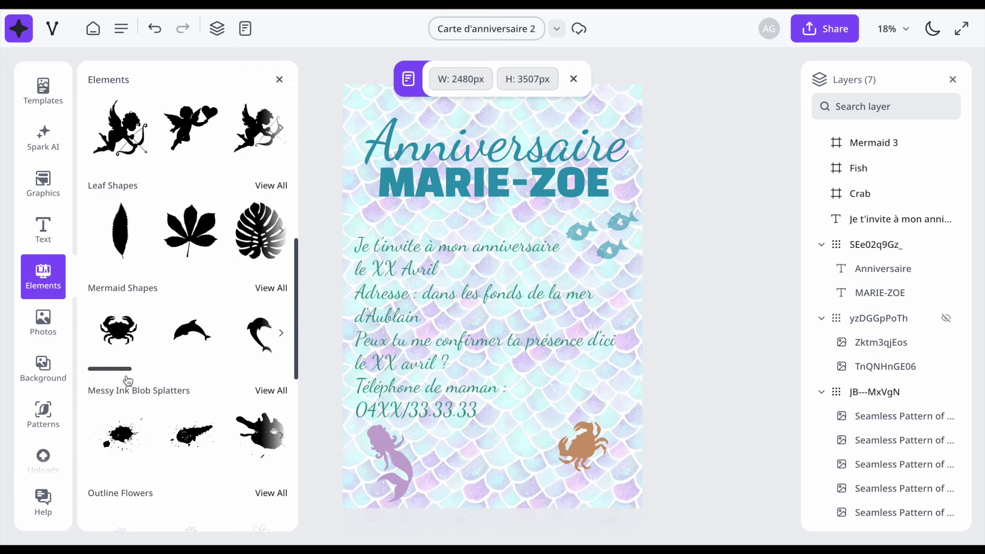
{"action": "left_click", "coordinate": [270, 287]}
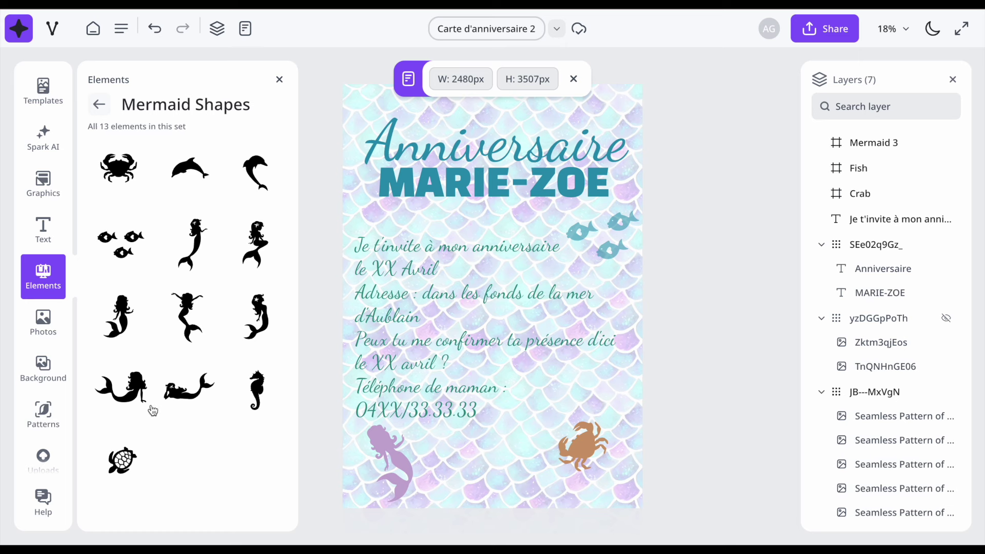
Step: Examine the color and transparency options of the purple mermaid and the settings of the green invitation text
{"action": "left_click", "coordinate": [395, 463]}
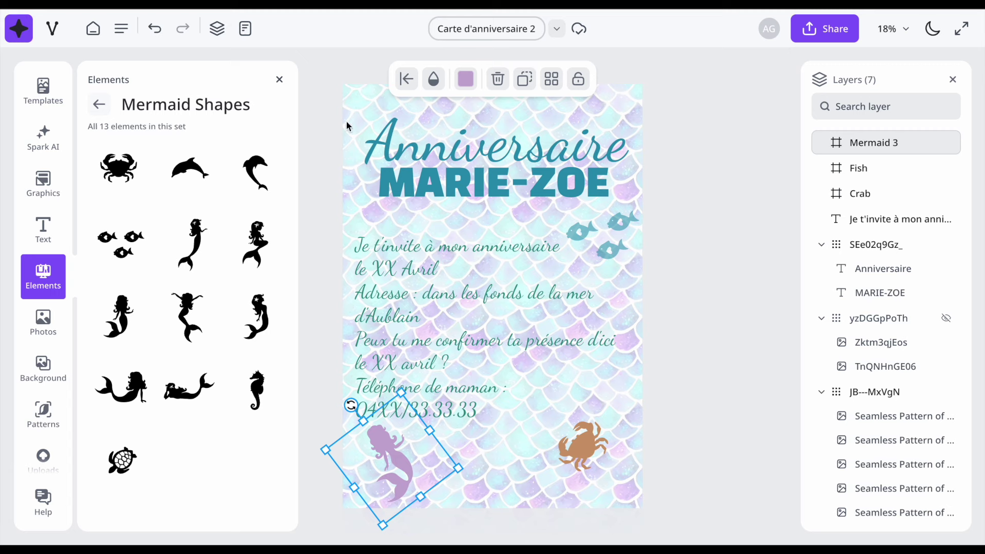
{"action": "left_click", "coordinate": [466, 88]}
{"action": "left_click", "coordinate": [433, 78]}
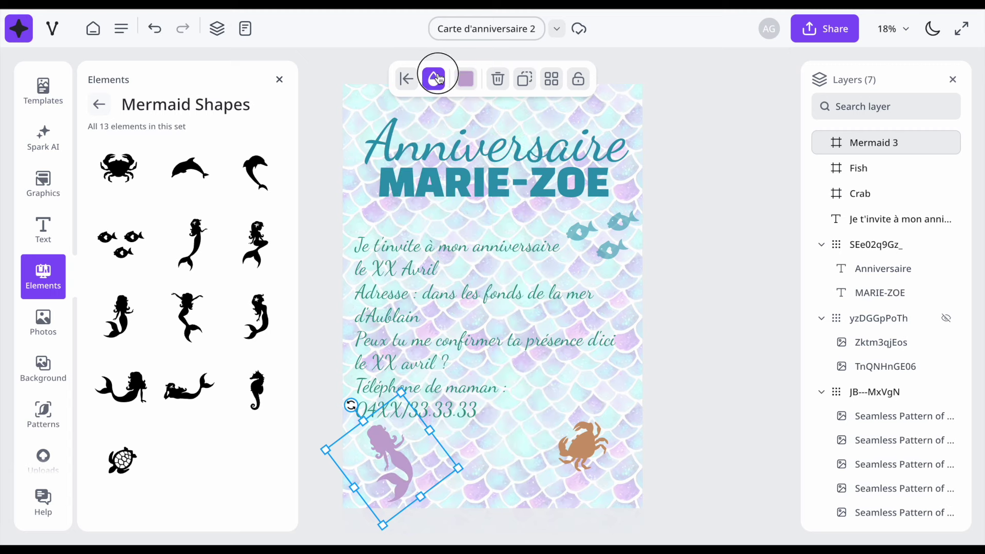
{"action": "left_click", "coordinate": [515, 281]}
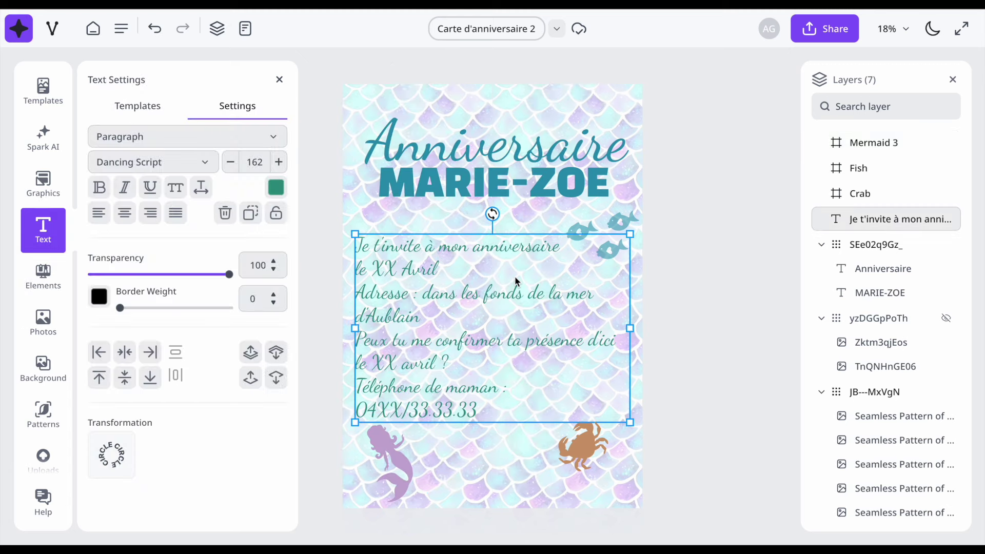